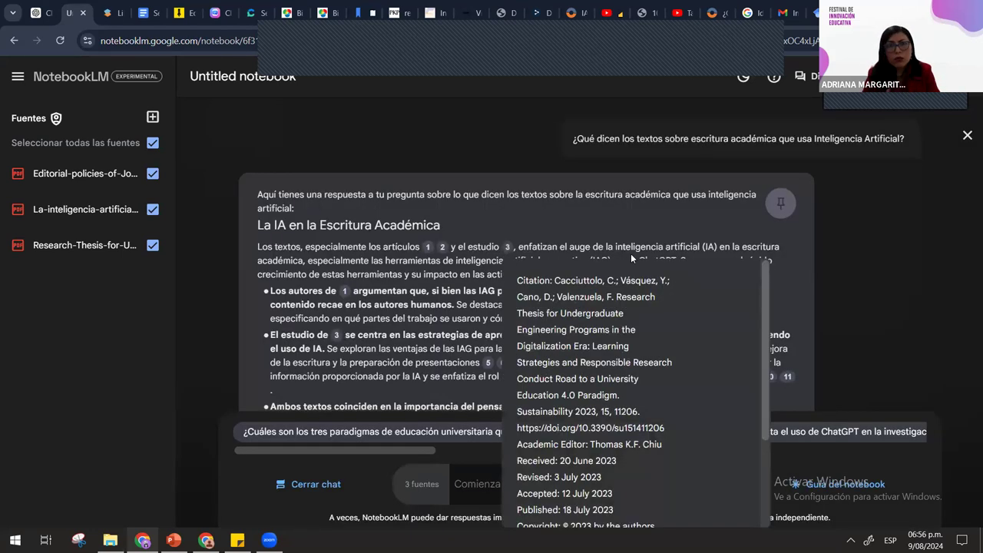
Save the chat answer about academic writing with artificial intelligence as a note in the notebook
click(782, 205)
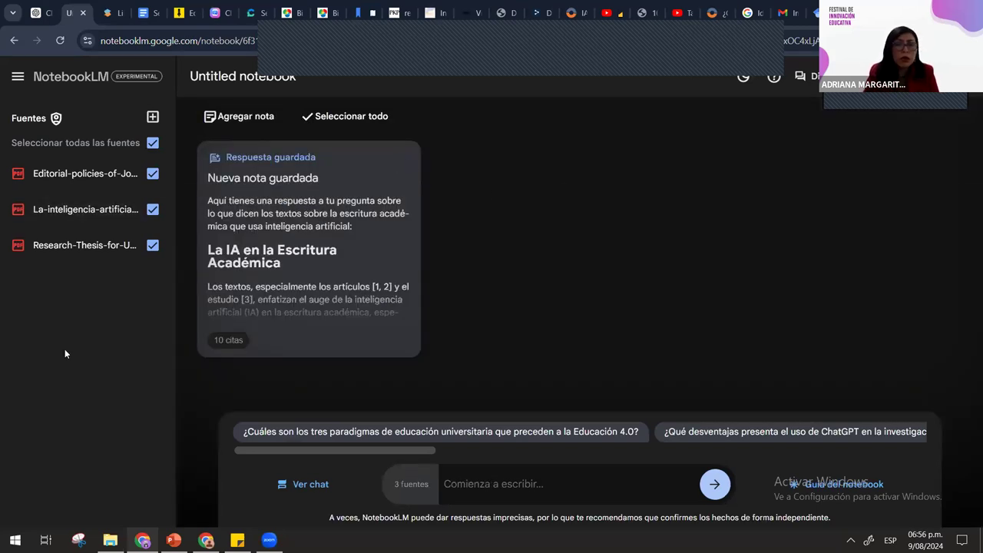
click(153, 143)
click(153, 175)
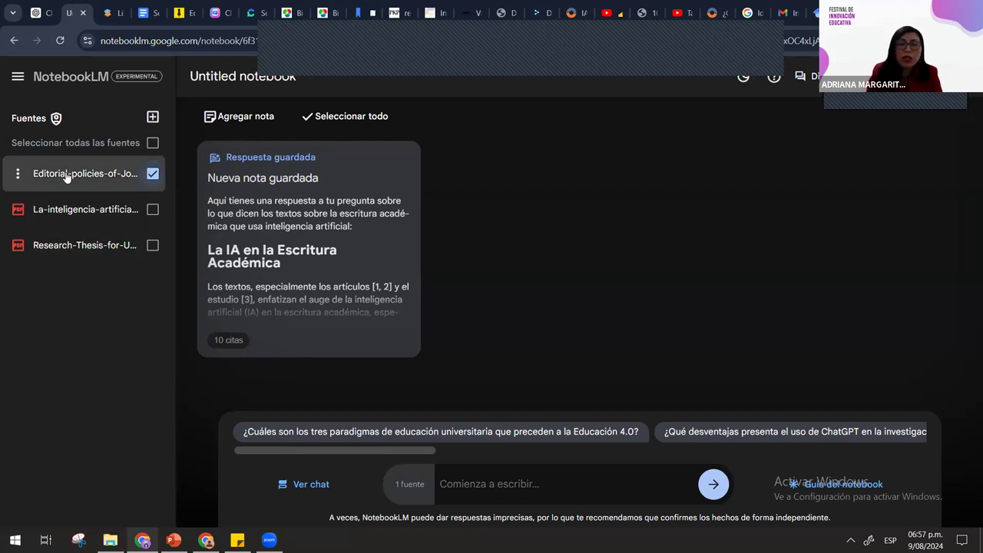
click(153, 142)
click(153, 174)
click(153, 174)
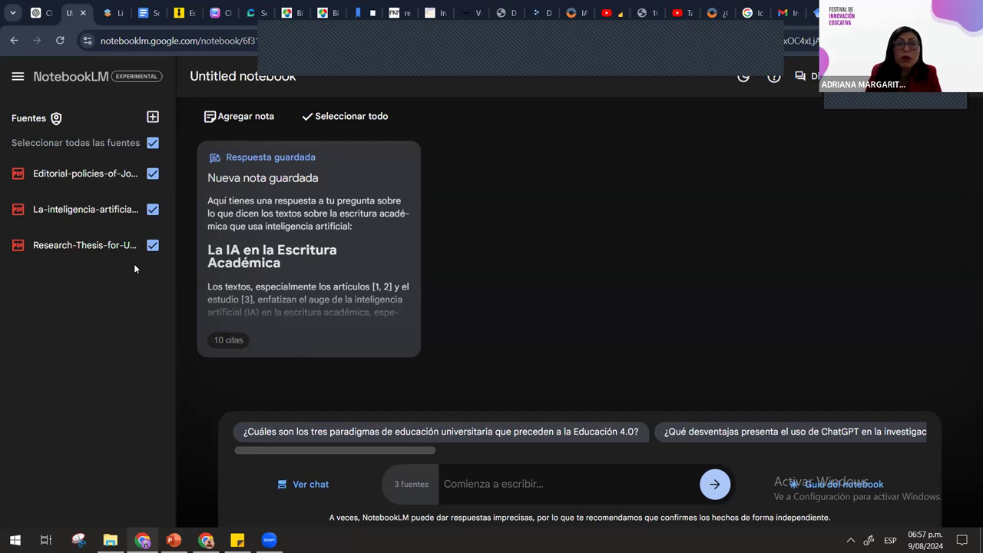
Limit the sources to the Editorial-policies PDF and generate an "Índice" note from the notebook guide
click(153, 143)
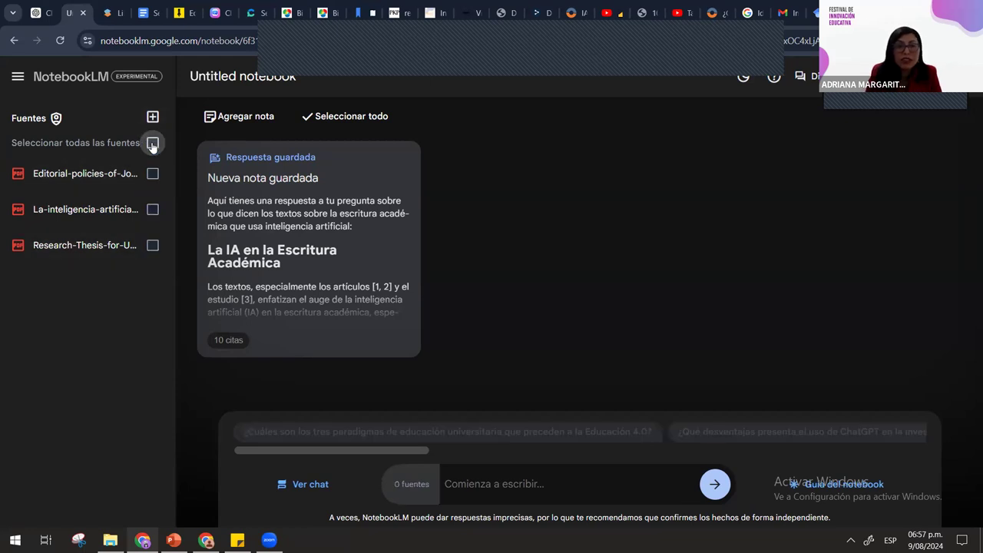
click(153, 174)
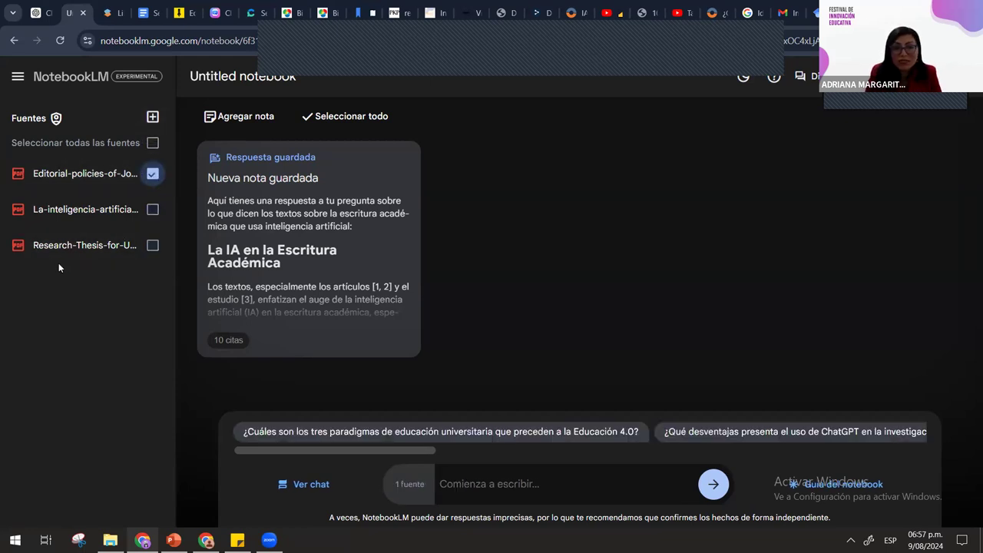
click(841, 484)
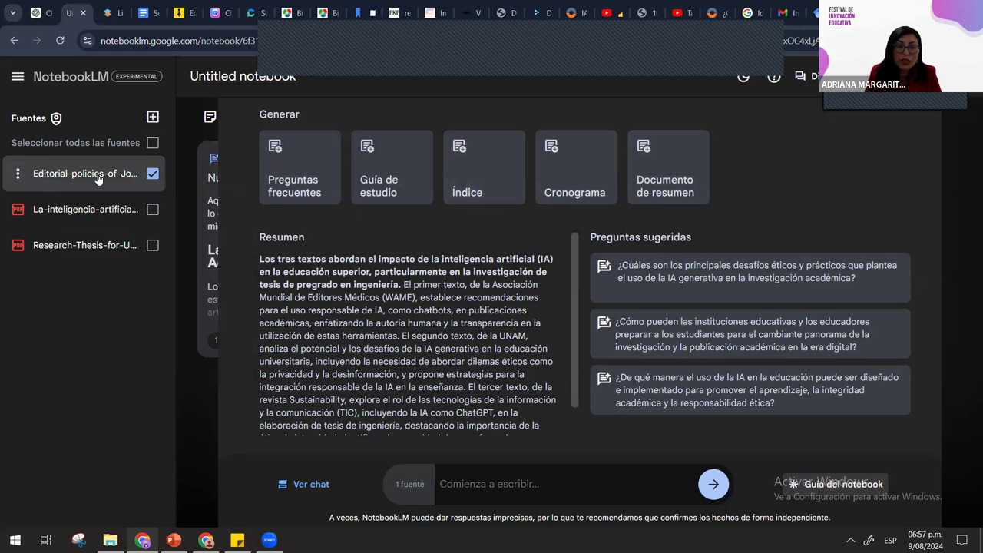
click(472, 170)
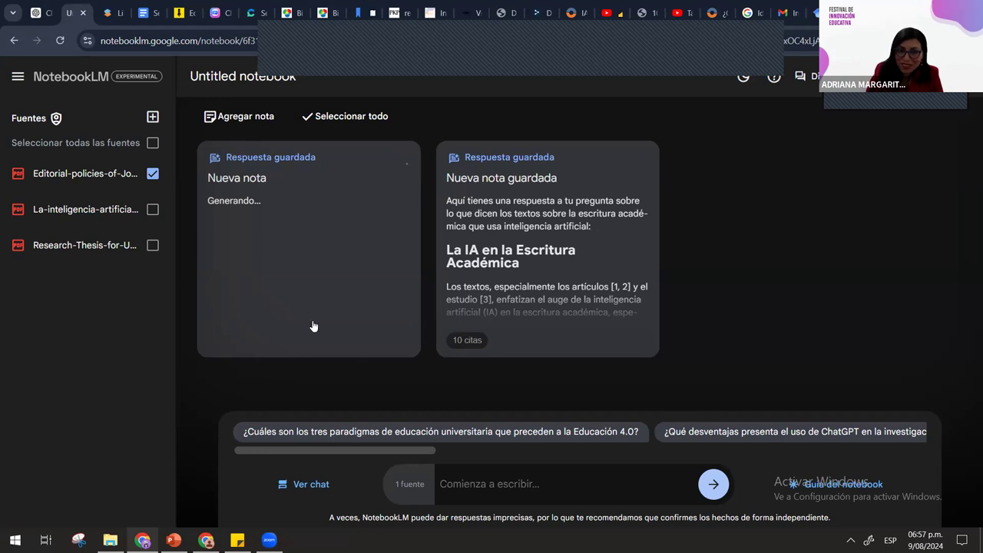
Switch to the SciSpace library and upload the Editorial-policies, La-inteligencia-artificial-generativa and Research-Thesis PDFs from the Descargas folder
key(ctrl+Tab)
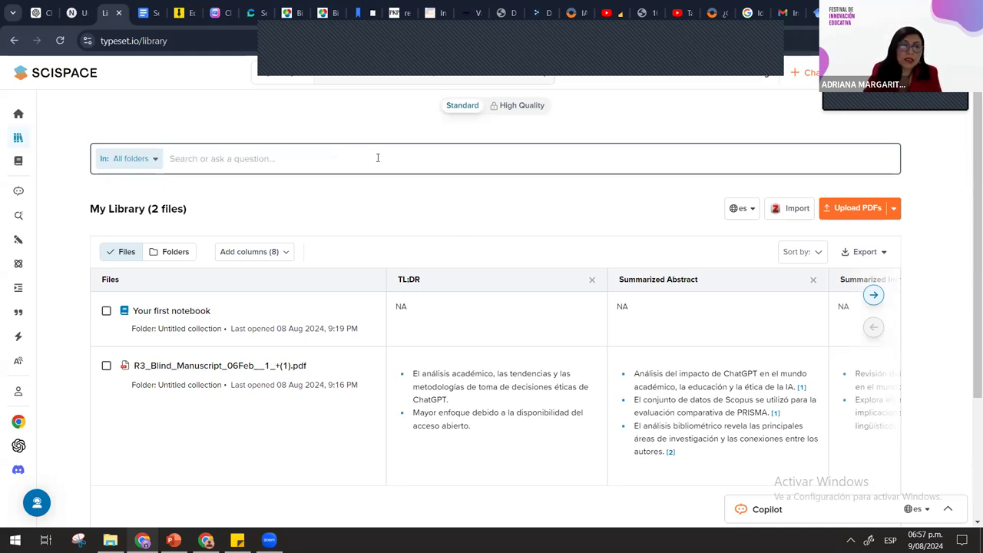
mouse_move(31, 115)
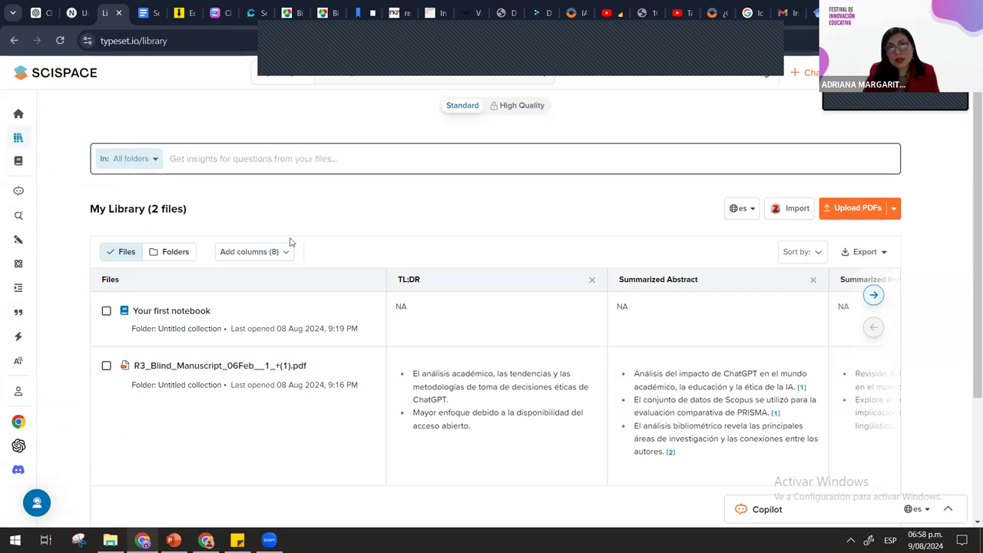
click(853, 218)
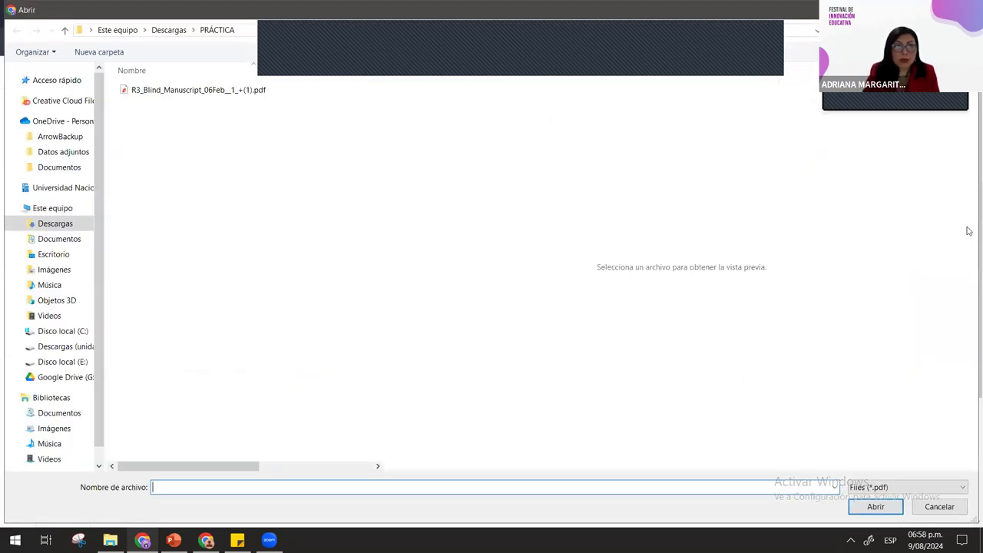
click(68, 347)
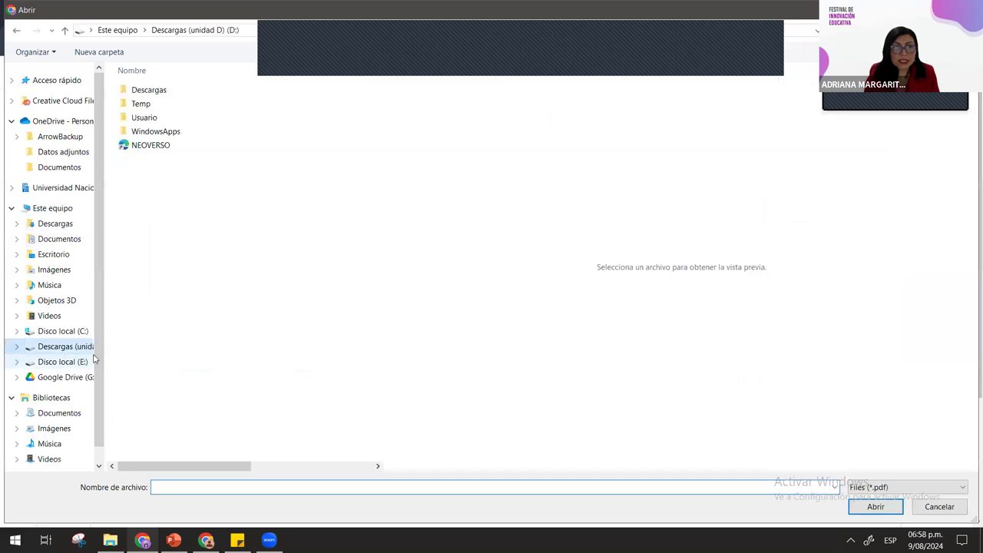
double_click(157, 91)
click(41, 224)
mouse_move(134, 123)
mouse_down()
mouse_move(123, 114)
mouse_move(123, 142)
mouse_move(119, 119)
mouse_move(126, 127)
mouse_up()
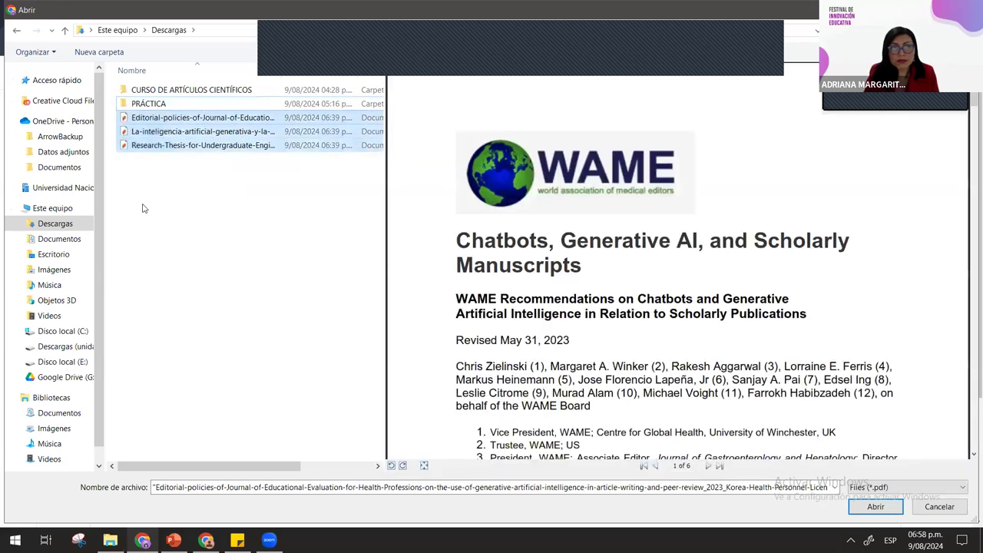
drag(186, 175, 129, 112)
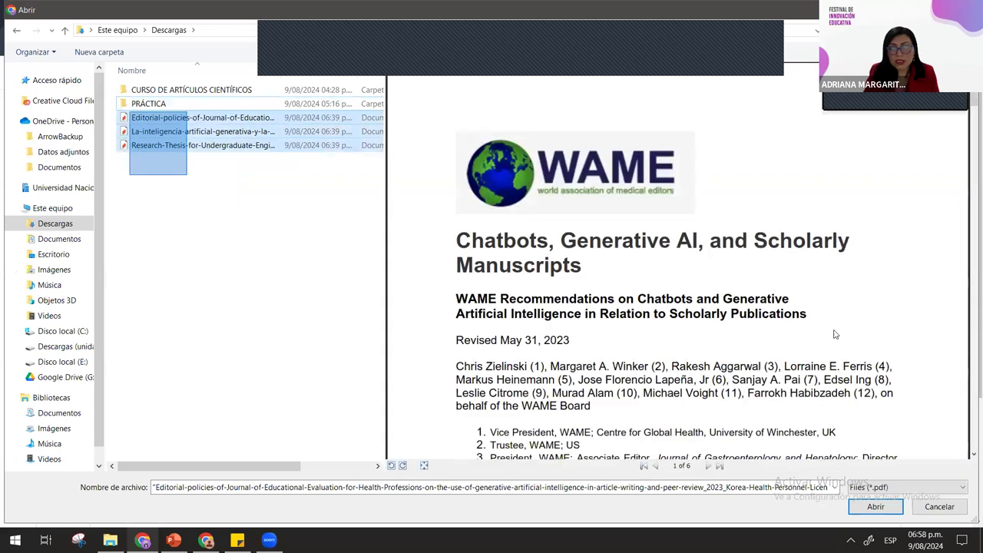
click(875, 507)
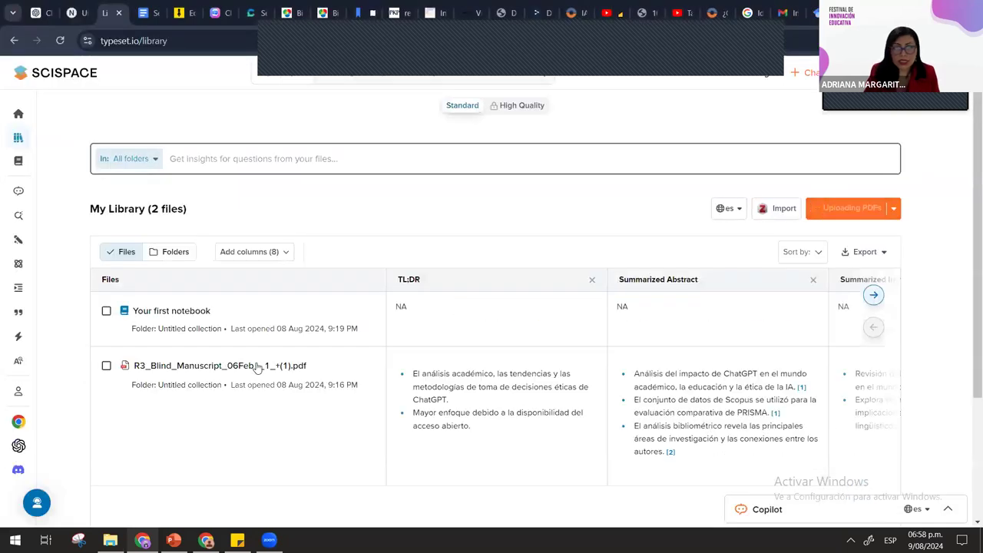
Review the TL;DR and Summarized Abstract entries of the newly uploaded papers in the library table
scroll(269, 365, down, 3)
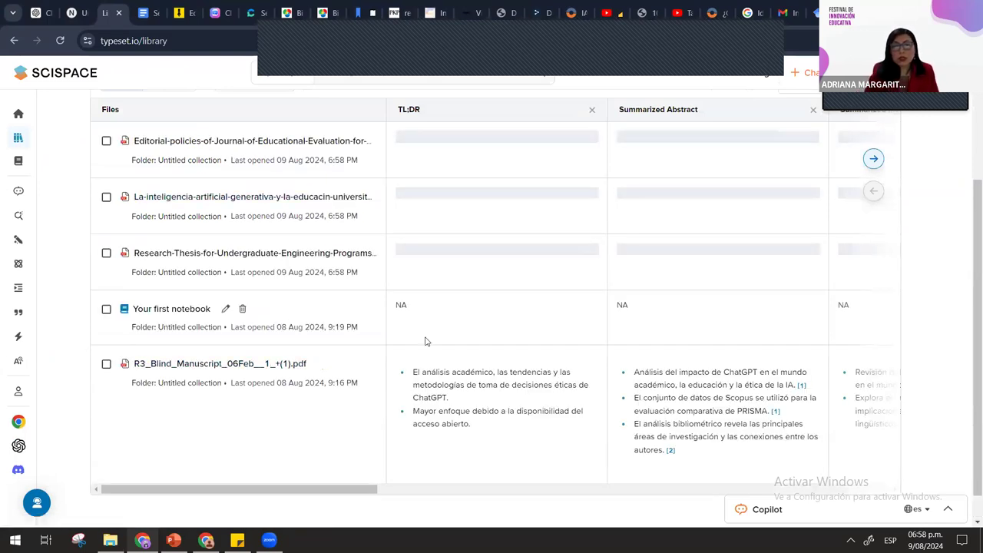
mouse_move(358, 492)
mouse_down()
mouse_move(397, 494)
mouse_move(342, 497)
mouse_up()
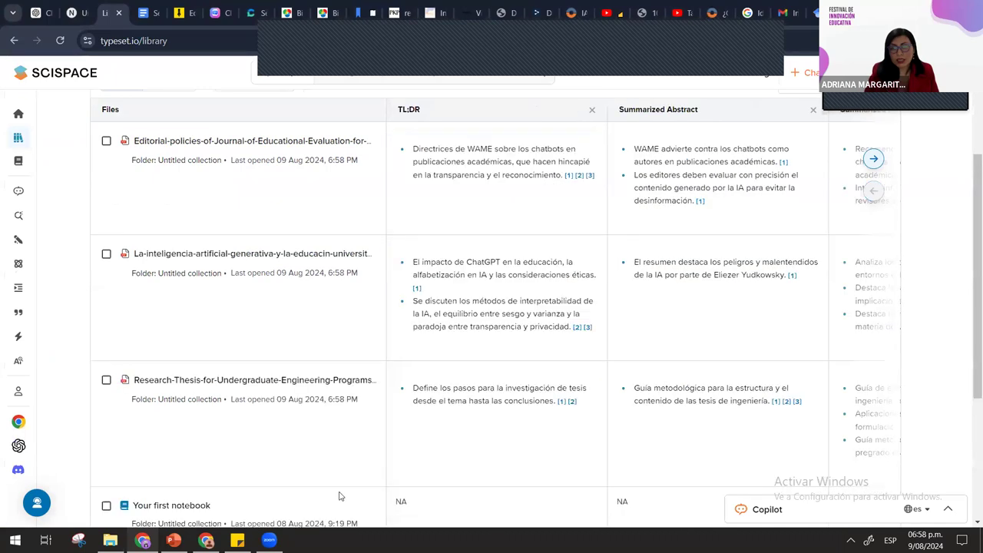
scroll(538, 234, up, 2)
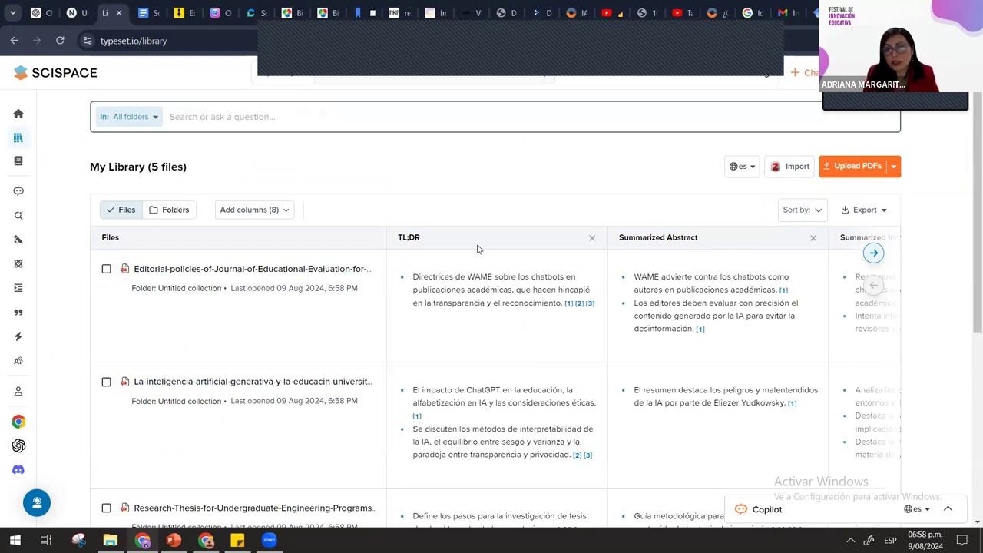
scroll(492, 353, down, 2)
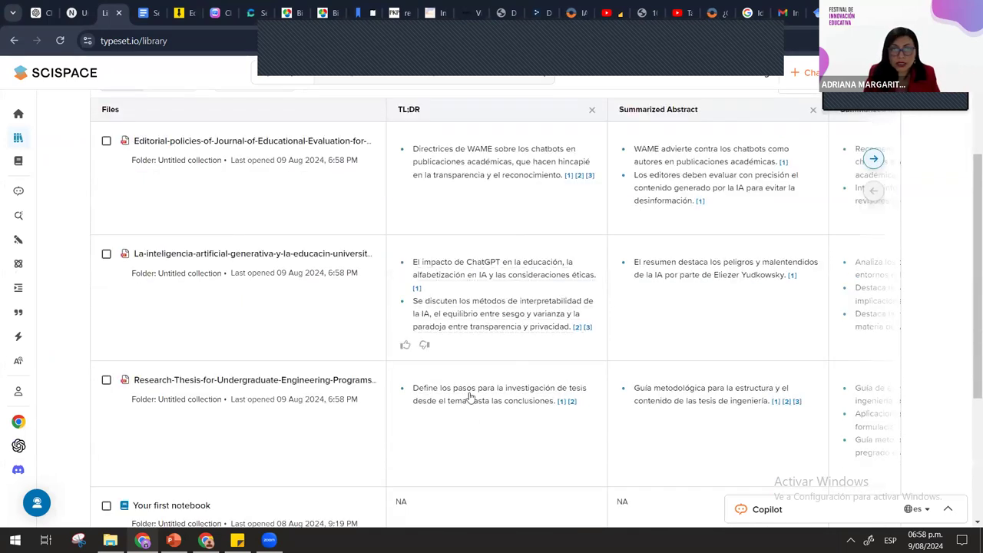
scroll(471, 395, up, 2)
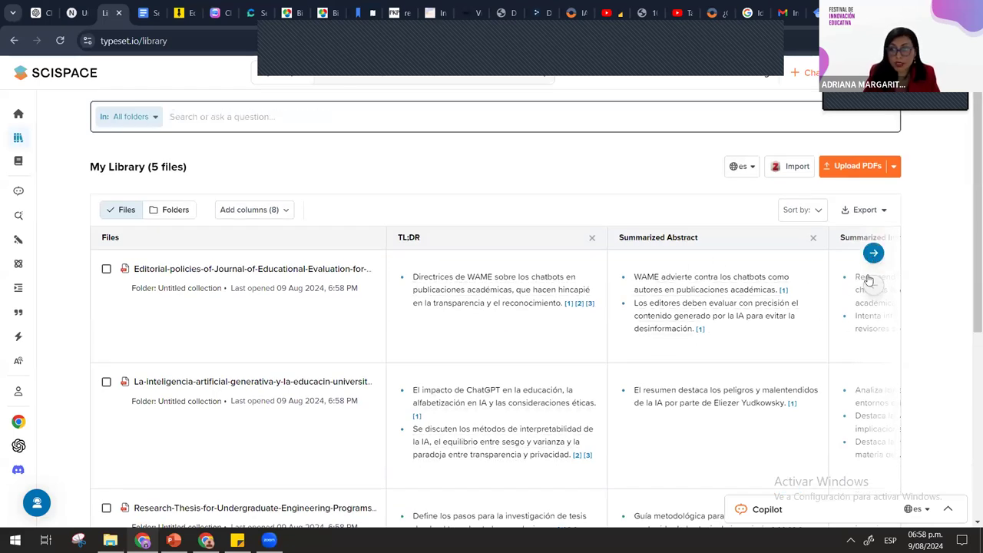
Examine the remaining summary columns of the library table, from Summarized Introduction through Practical Implications and the suggested extra columns
click(874, 253)
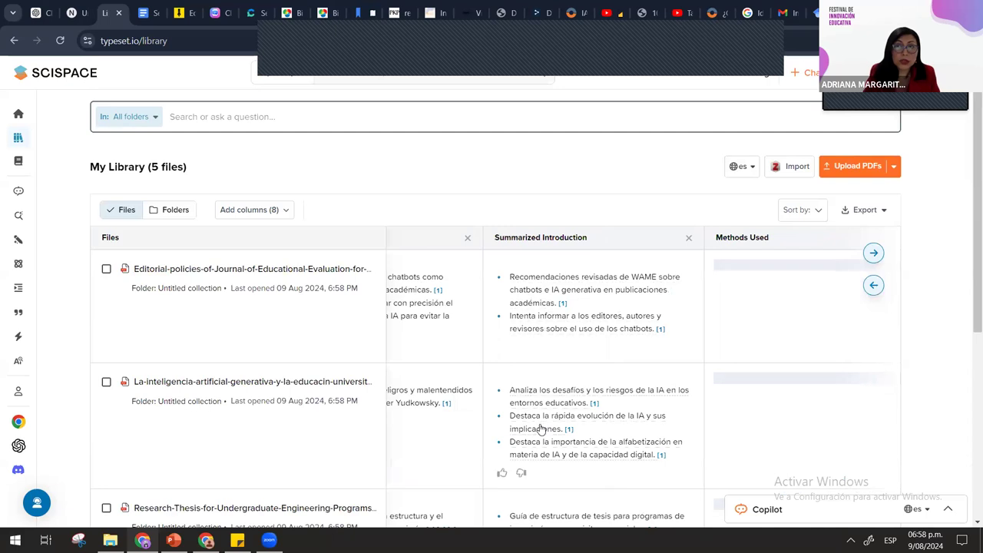
click(875, 254)
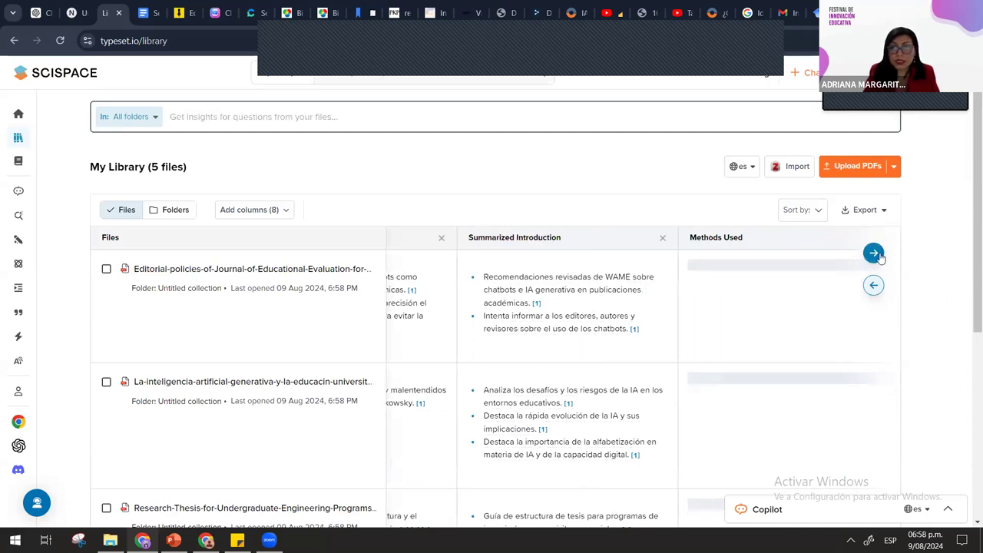
click(875, 255)
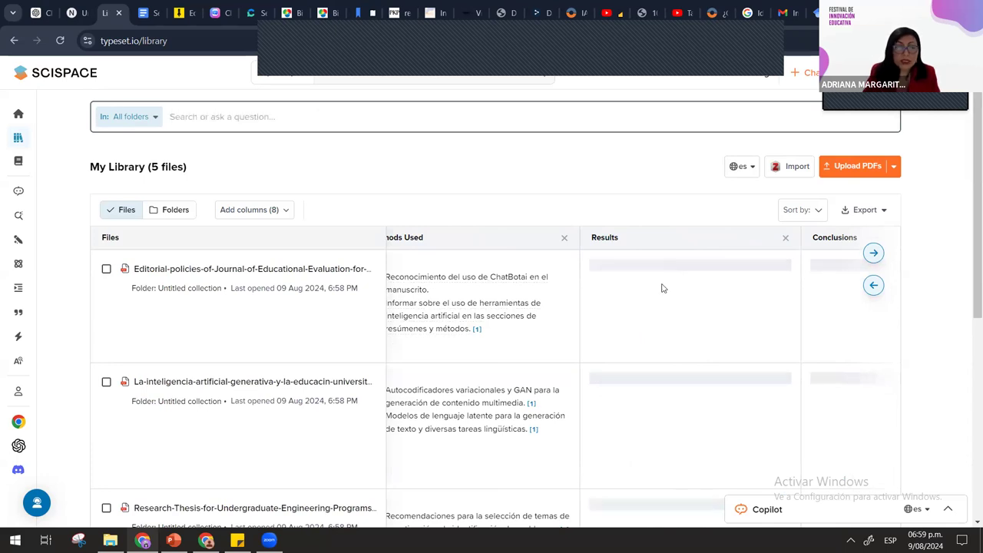
click(874, 254)
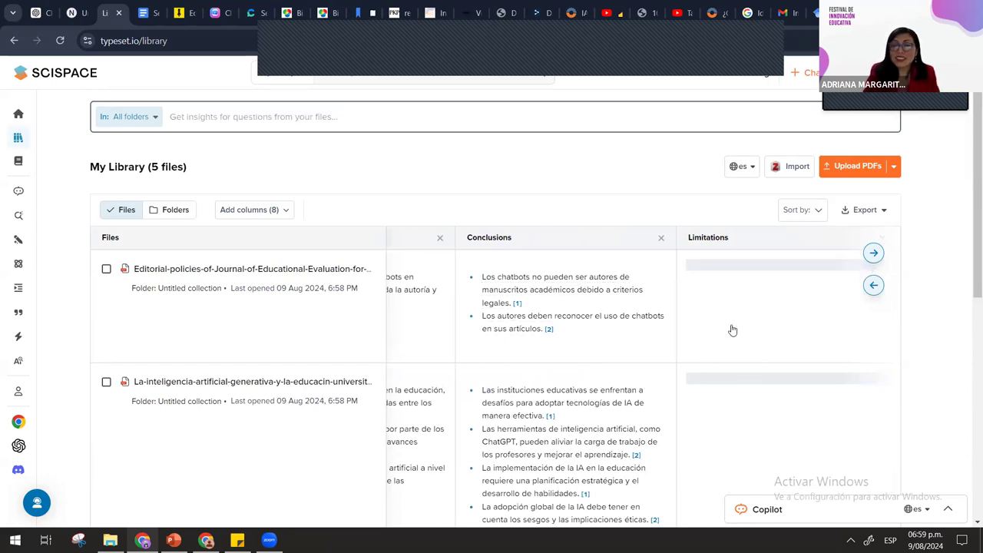
mouse_move(756, 329)
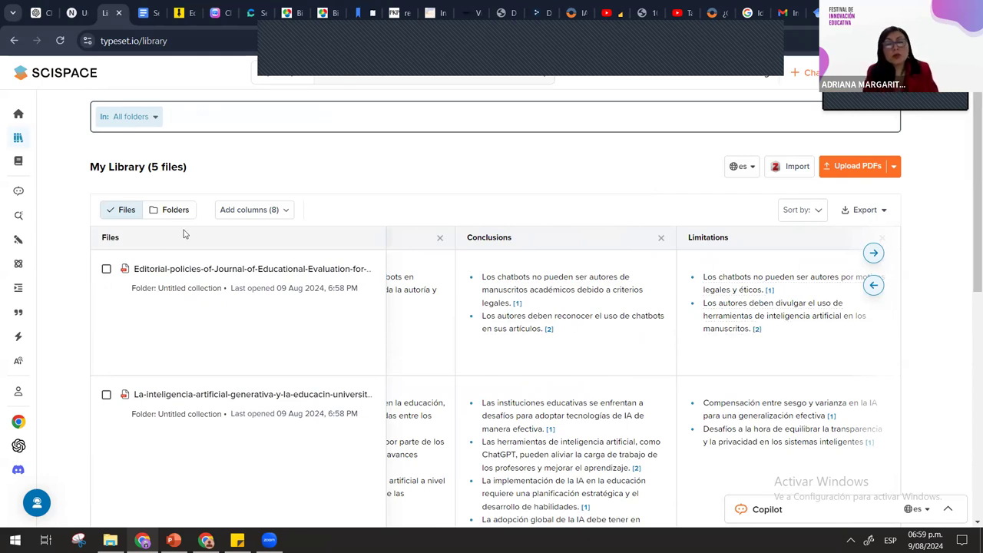
click(878, 258)
click(878, 258)
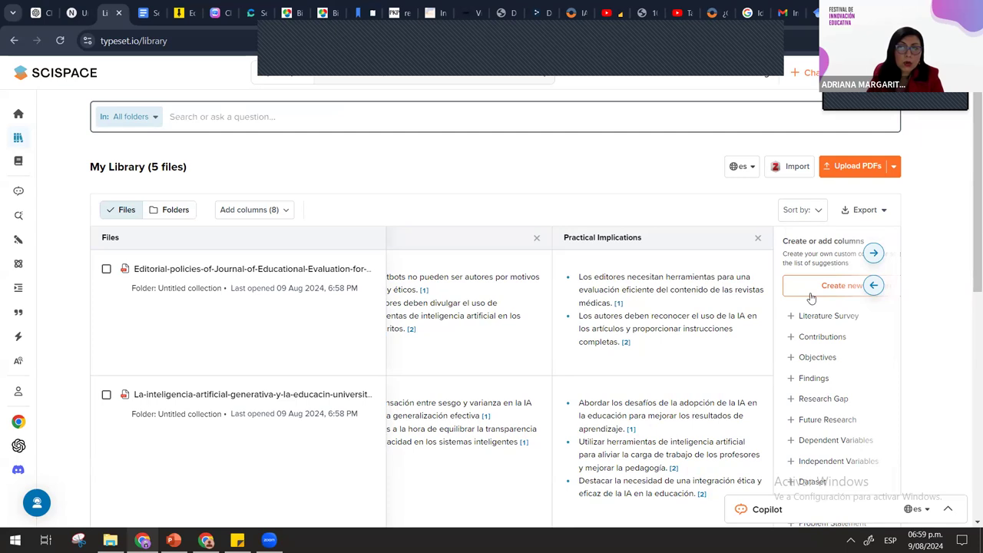
View the library's export formats and read the Practical Implications of the Editorial-policies and La-inteligencia-artificial papers
click(877, 211)
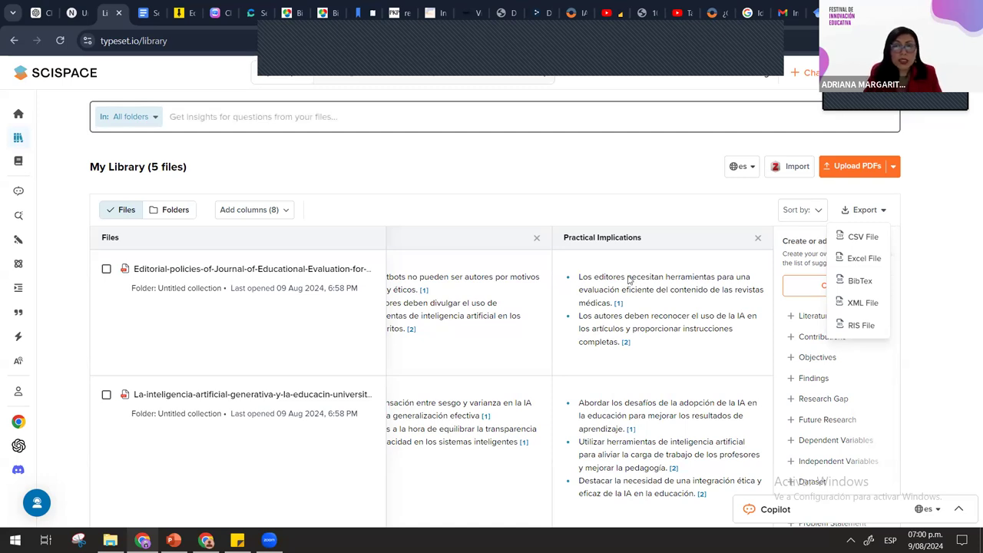
drag(600, 281, 609, 328)
scroll(602, 321, down, 2)
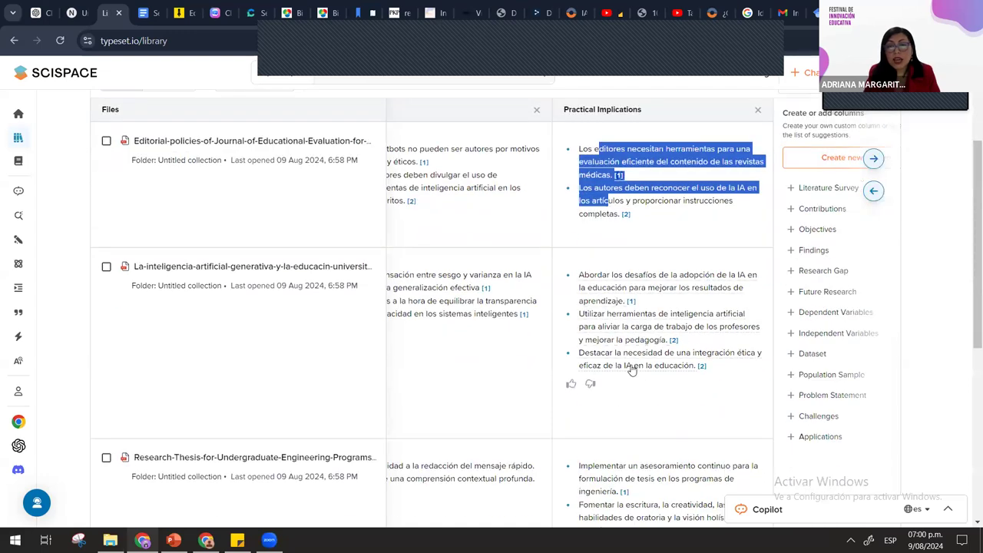
drag(602, 274, 623, 275)
triple_click(628, 331)
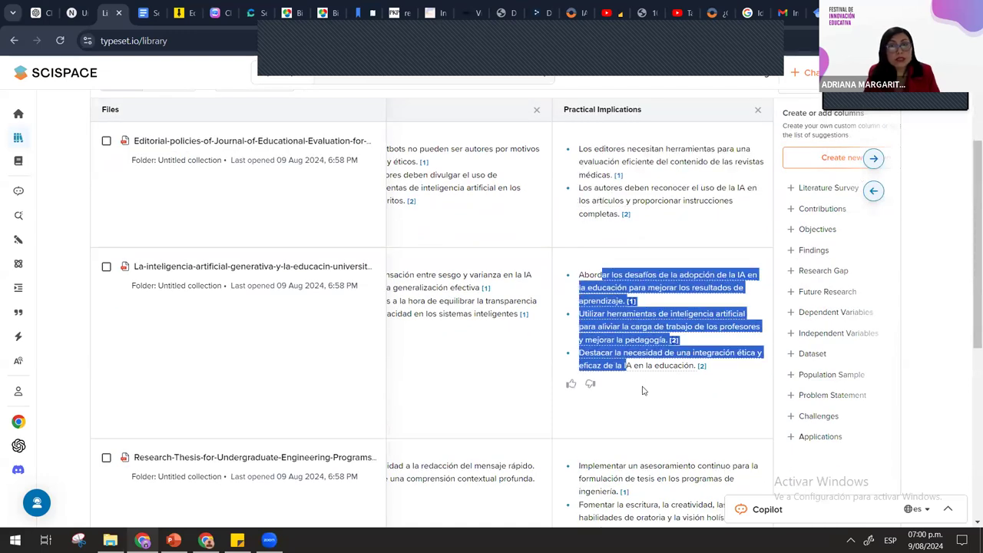
click(654, 402)
scroll(657, 403, up, 2)
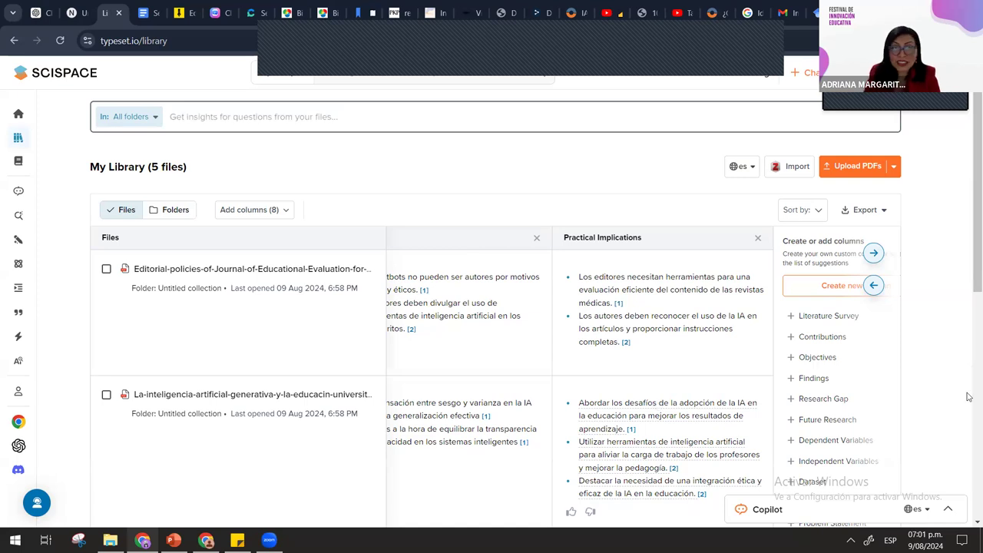
Open the R3_Blind_Manuscript PDF from the end of the library list
scroll(208, 438, down, 4)
scroll(208, 436, down, 3)
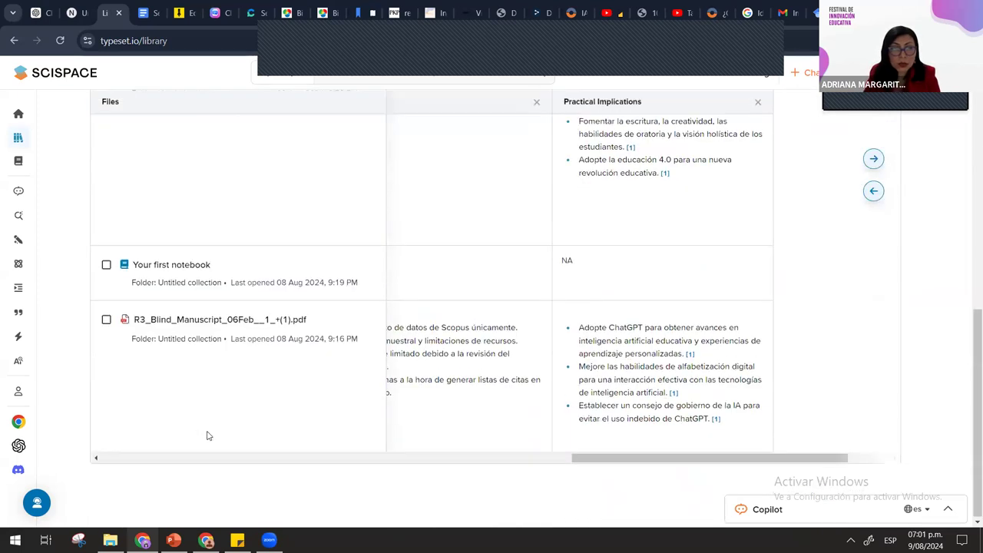
click(199, 328)
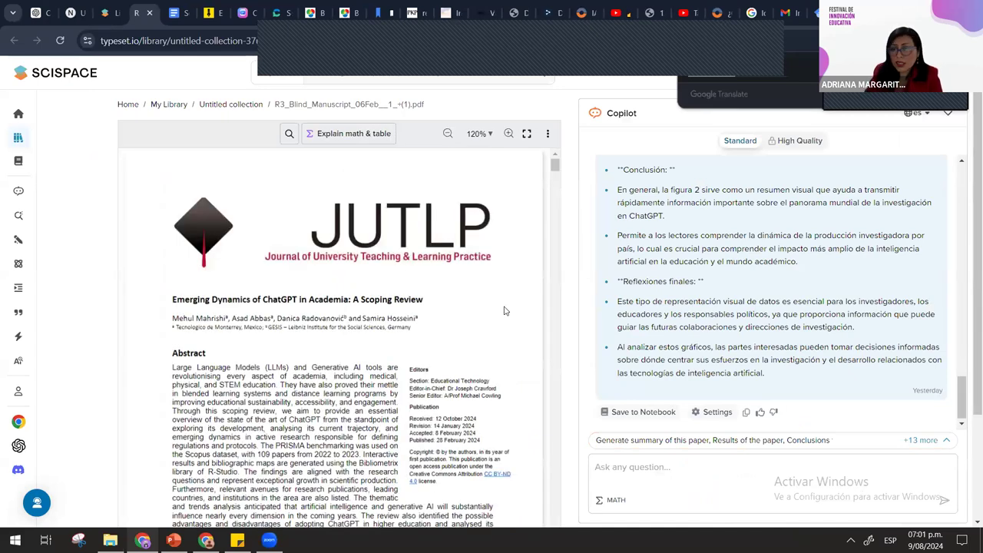
Select the opening passage of the manuscript's Introduction to view the Copilot options for selected text
scroll(335, 355, down, 1)
scroll(335, 355, down, 7)
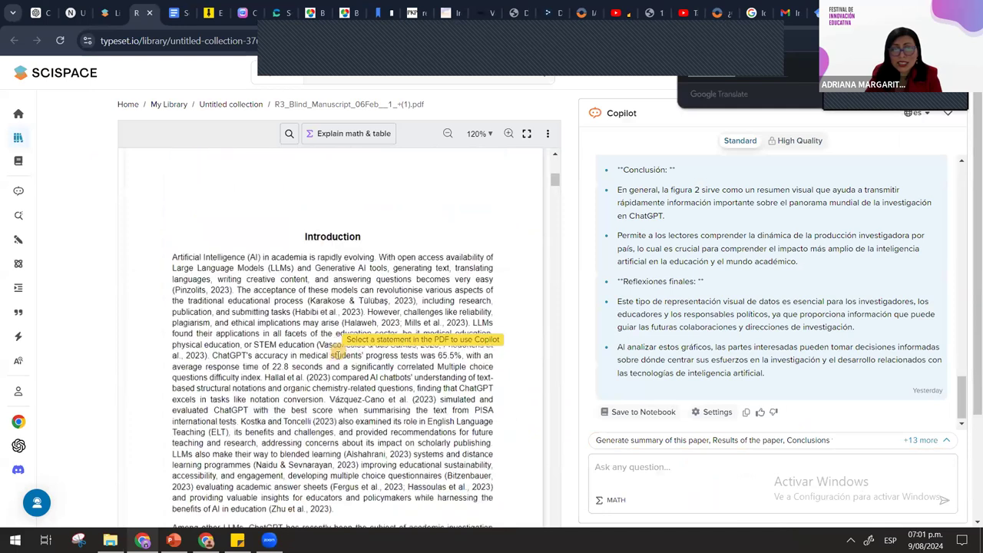
mouse_move(176, 193)
mouse_down()
mouse_move(164, 193)
mouse_move(174, 193)
mouse_up()
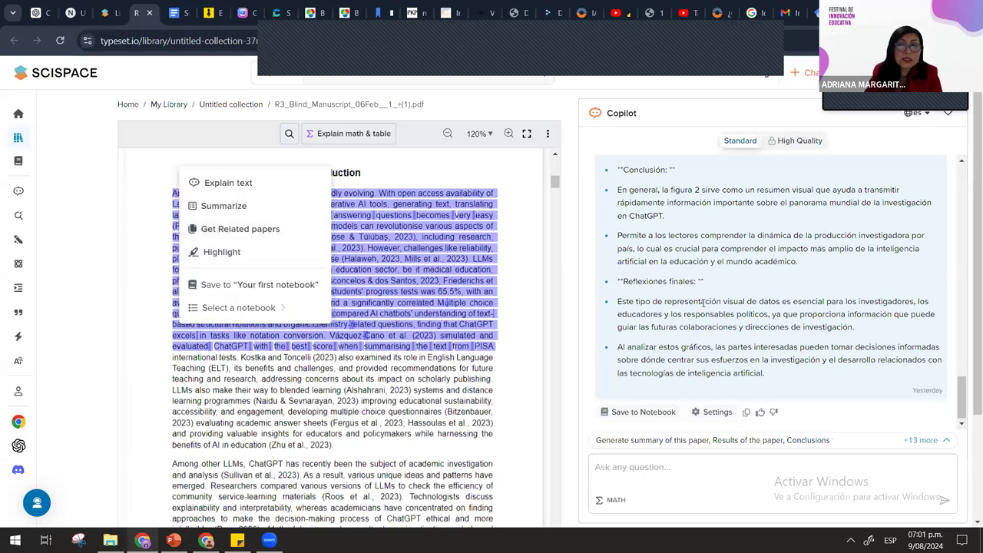
Ask Copilot about the manuscript: "¿Cuáles son las conclusiones del texto?"
click(641, 480)
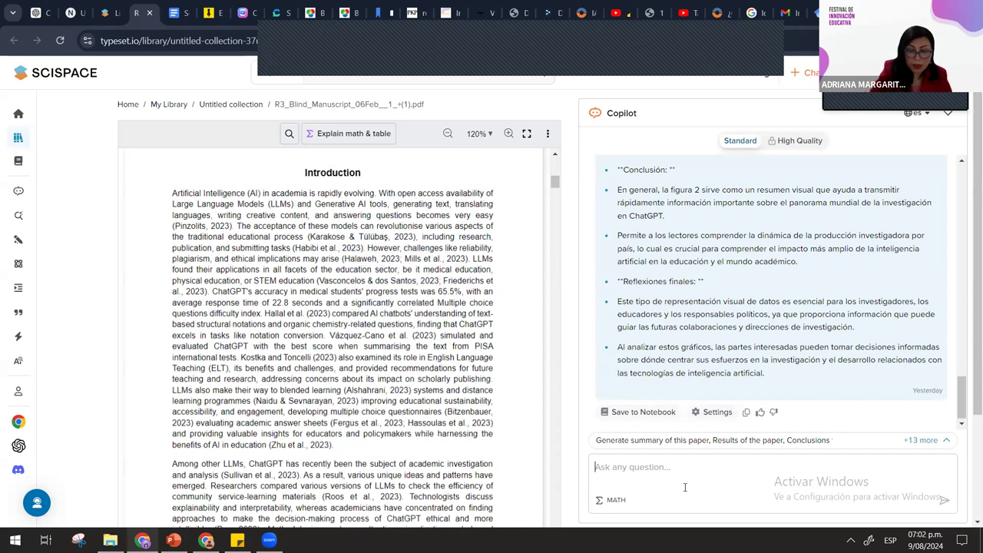
text(¿Cu)
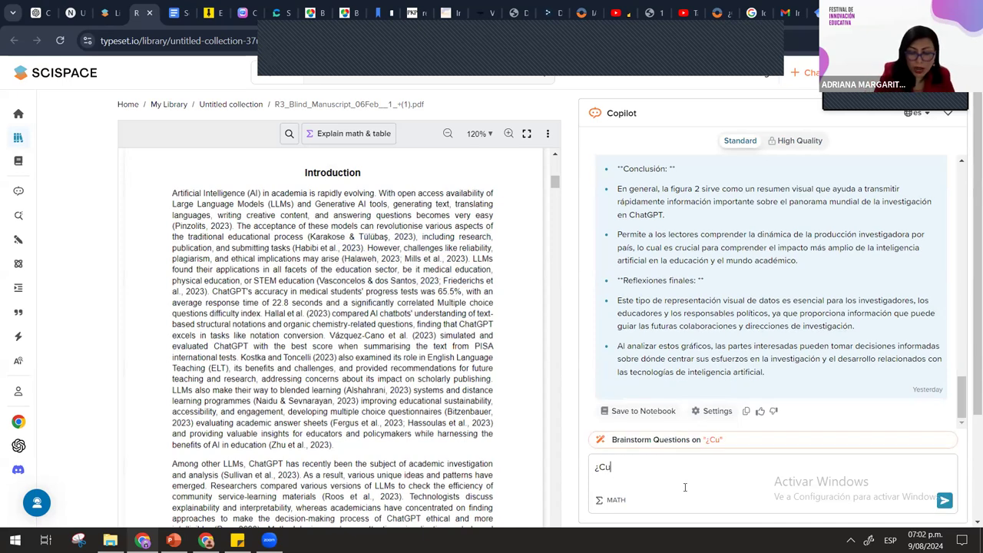
text(áles son las )
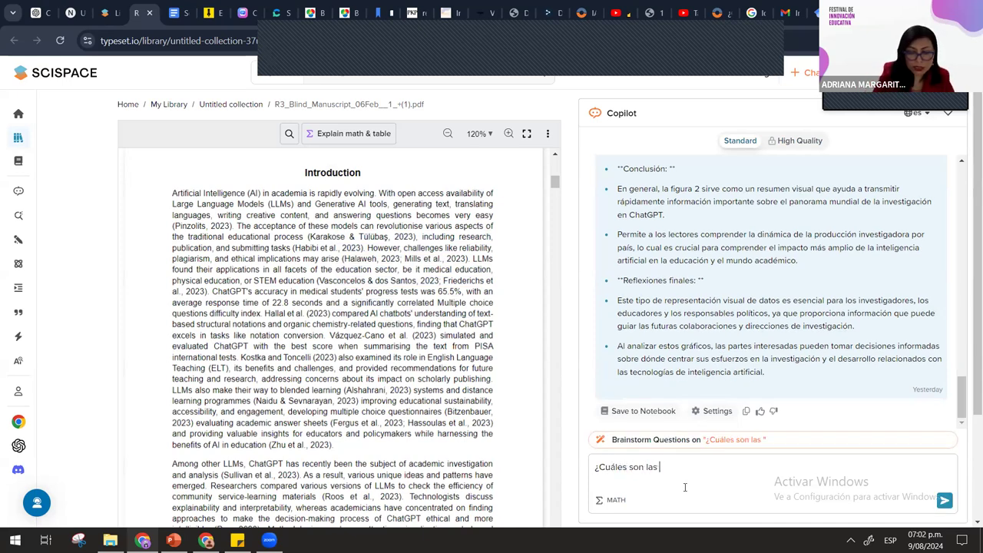
text(conclusiones del)
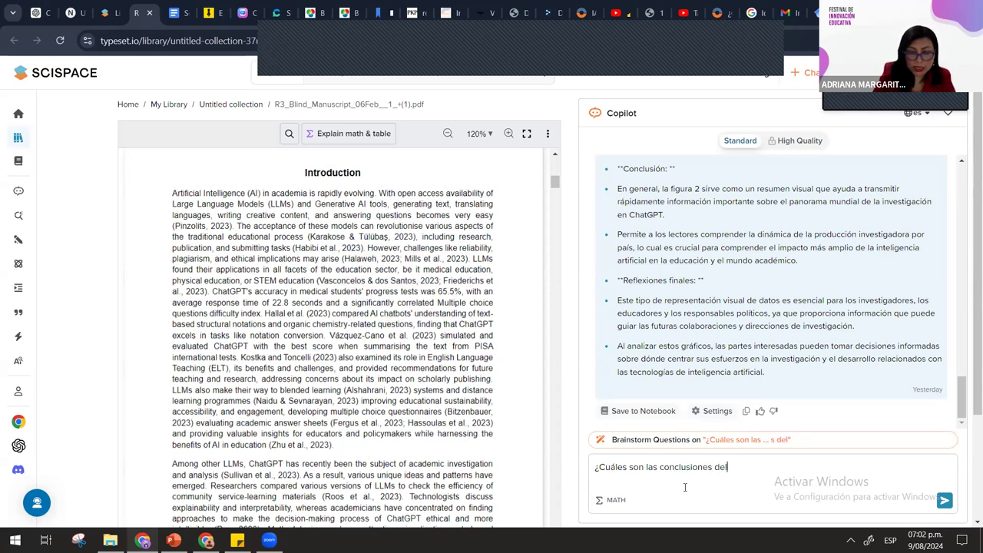
text( texto?)
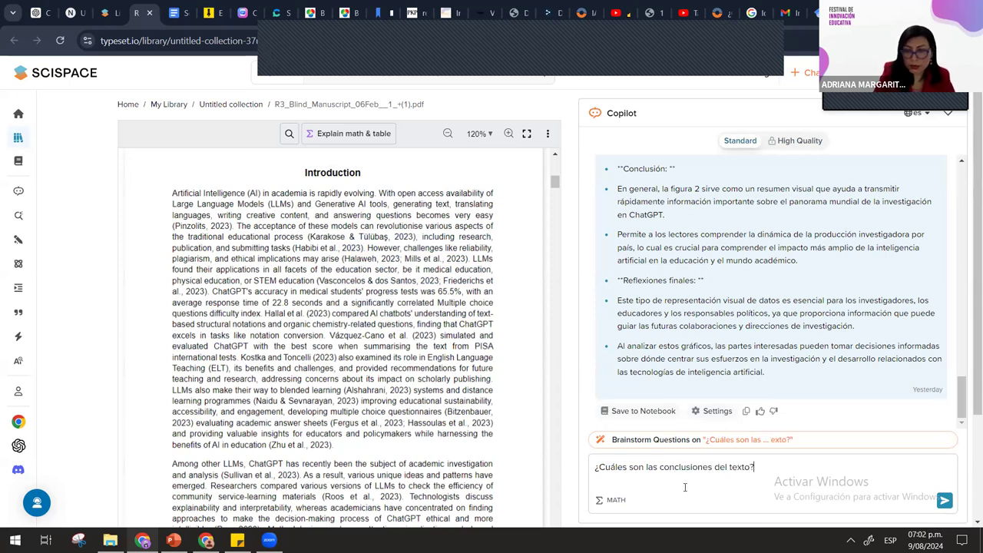
key(Return)
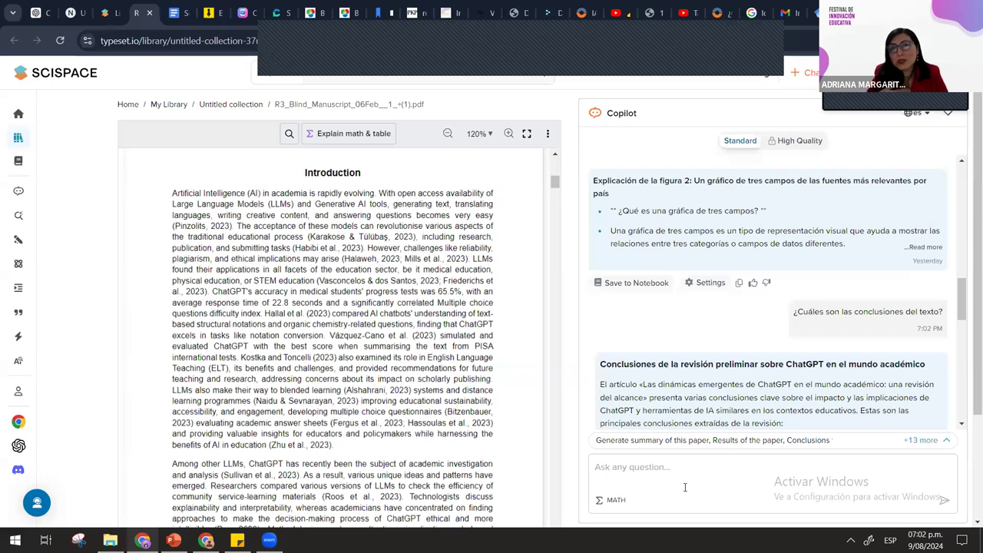
Use Explain math & table to capture Figure 2, the three-field plot of the most relevant sources by country, with its caption
scroll(489, 425, down, 8)
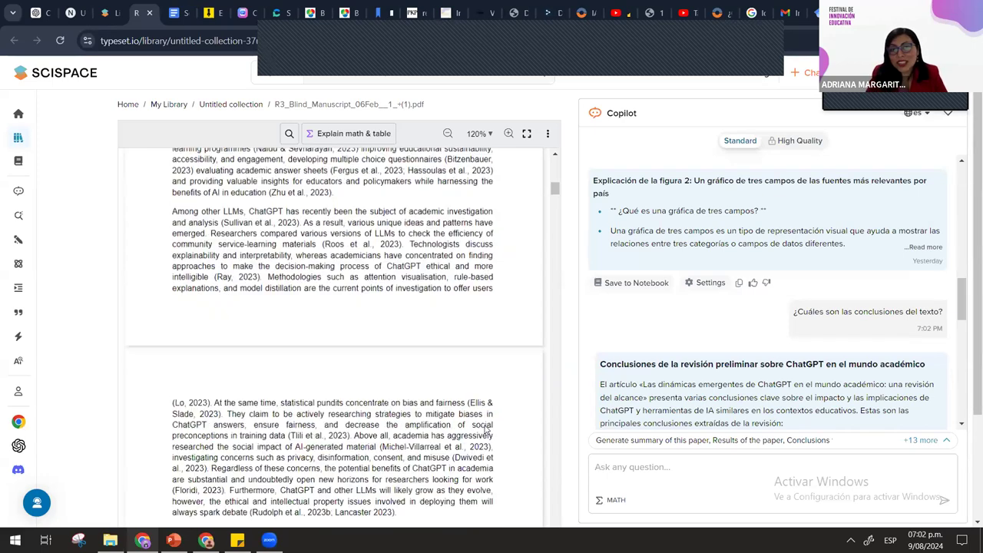
scroll(490, 425, down, 15)
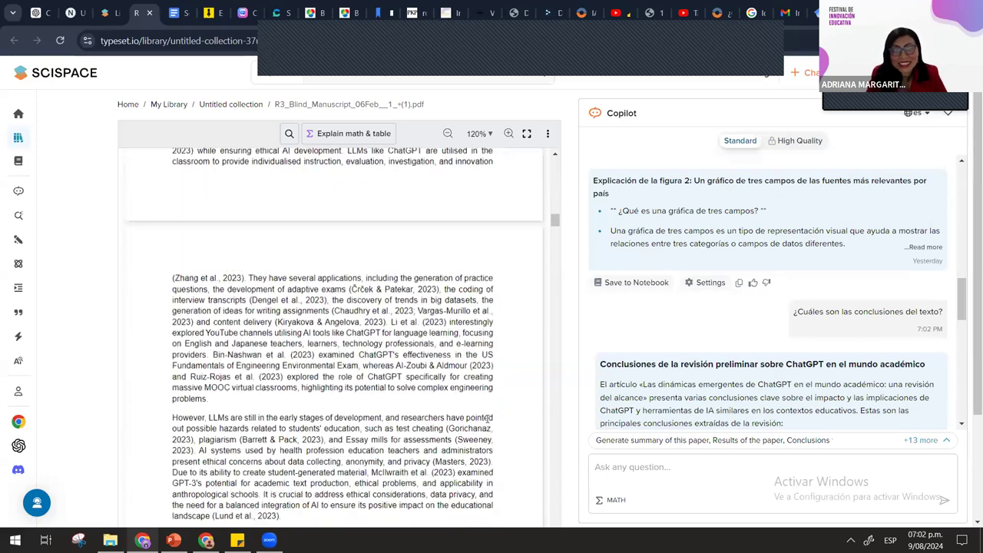
scroll(487, 419, down, 15)
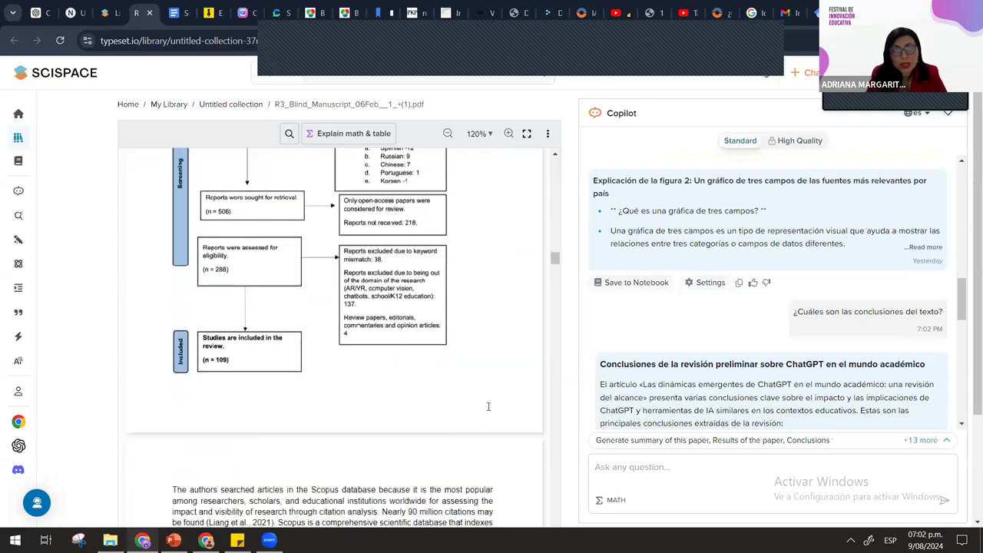
scroll(488, 409, down, 10)
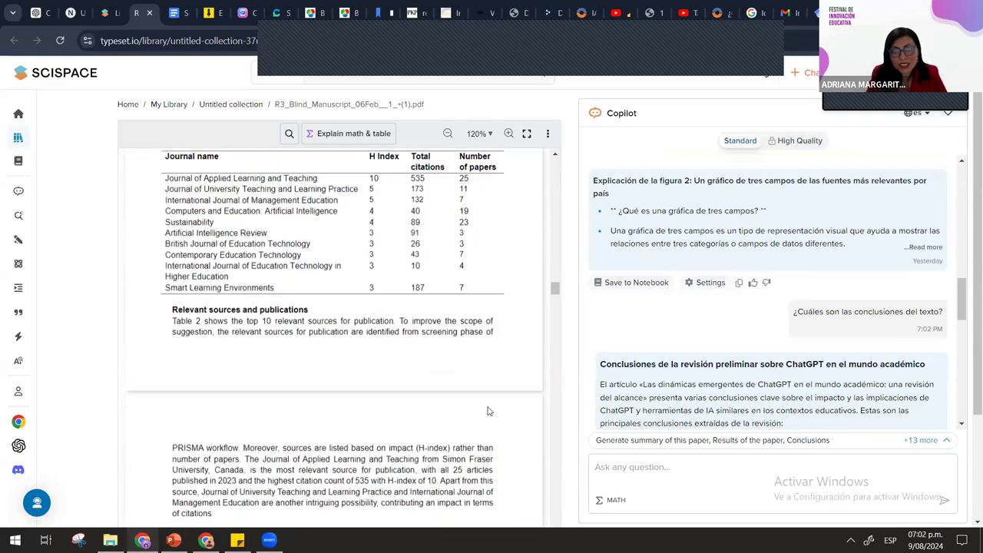
scroll(488, 407, down, 10)
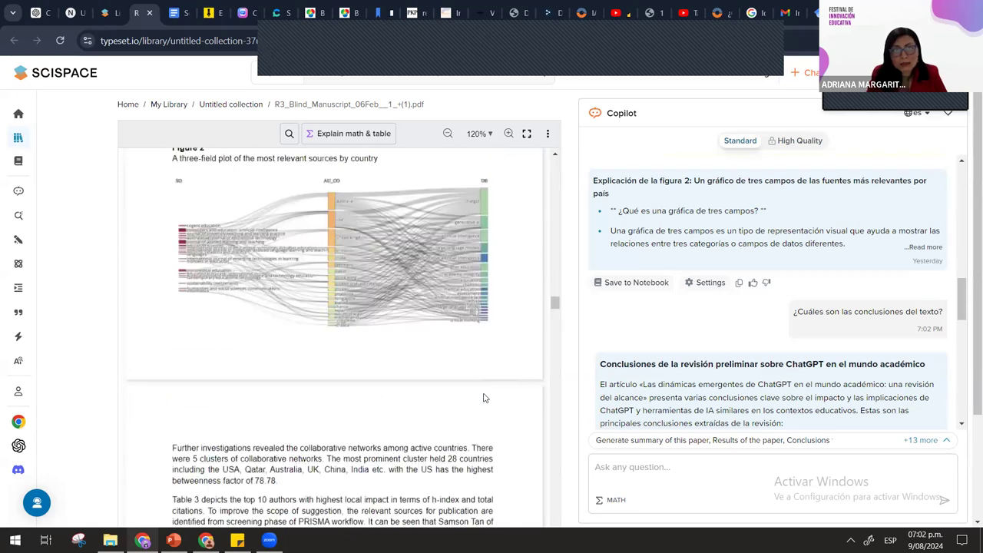
click(336, 132)
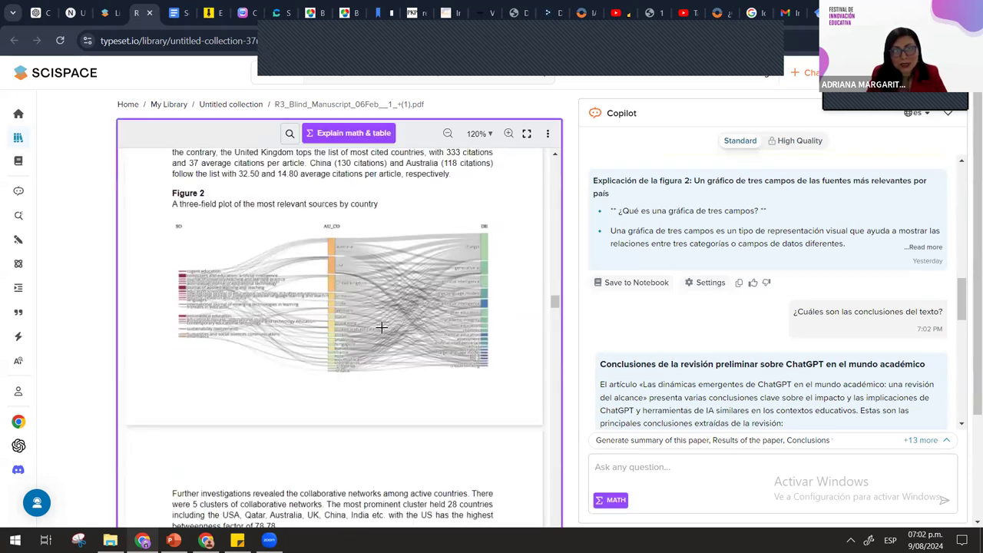
drag(153, 179, 505, 381)
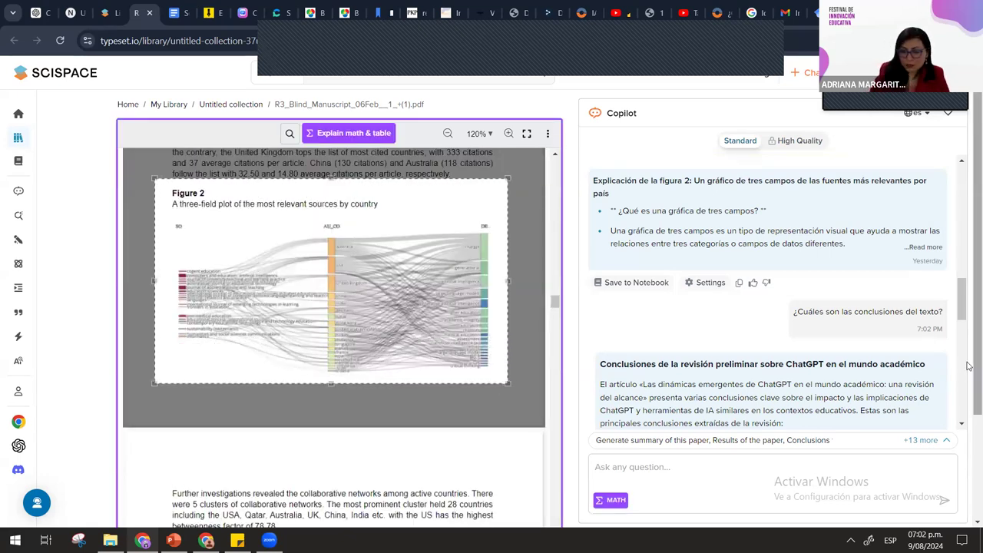
Read through Copilot's explanation of Figure 2, from its conclusion back to the description of the three-field plot
scroll(968, 367, down, 2)
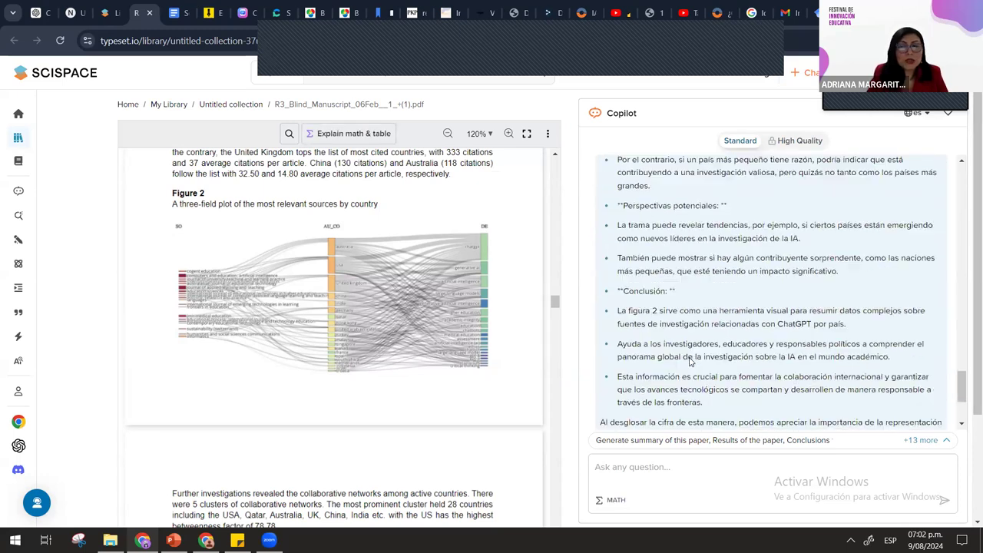
scroll(693, 358, up, 1)
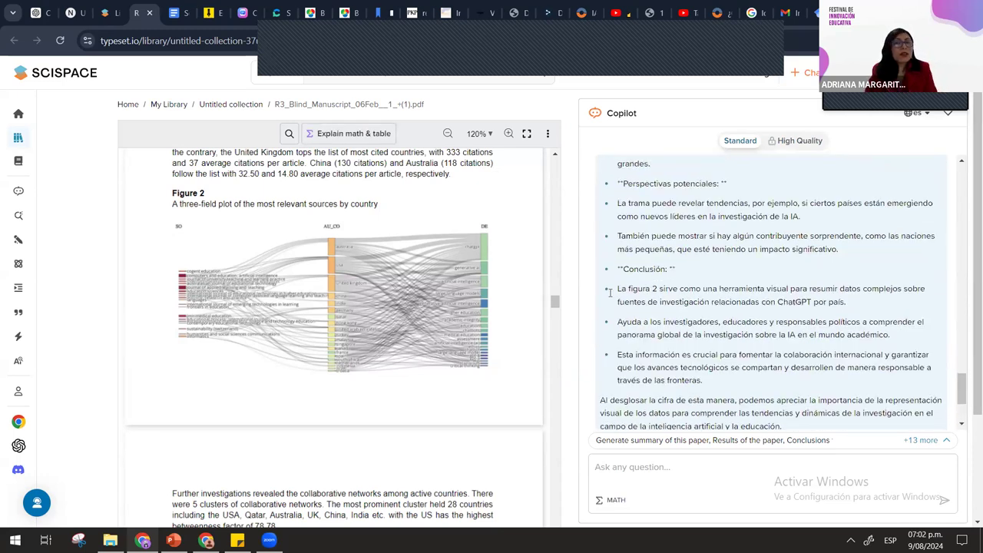
scroll(698, 313, up, 1)
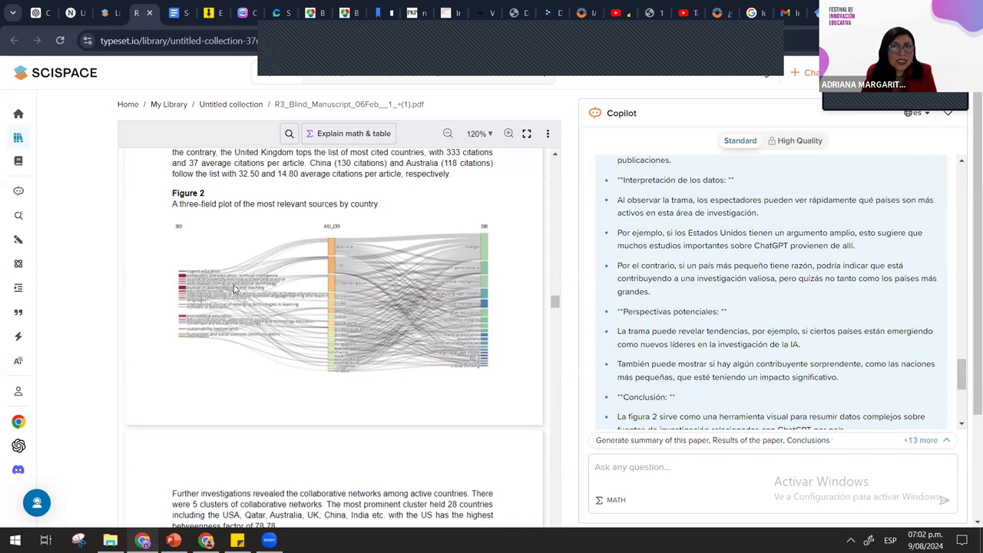
scroll(670, 328, down, 2)
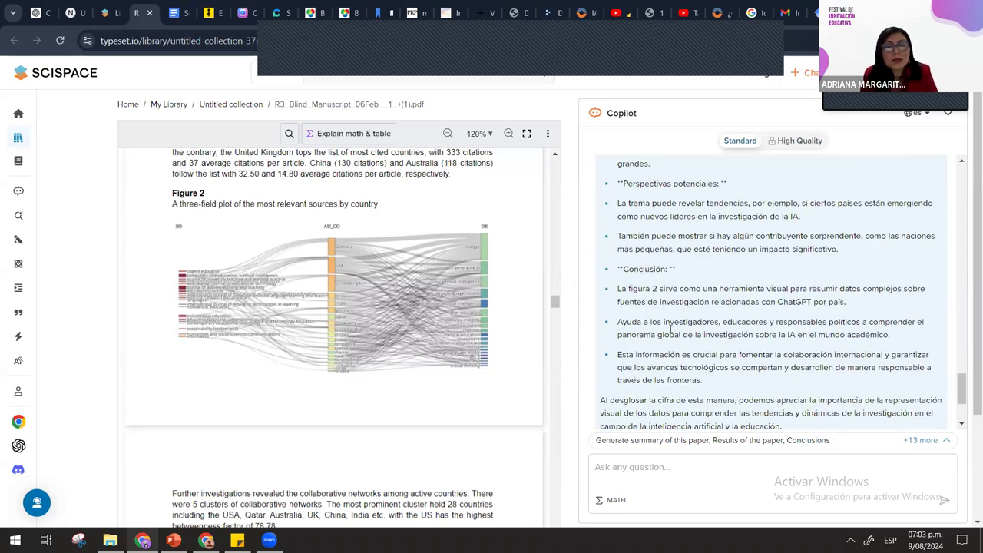
scroll(670, 329, up, 4)
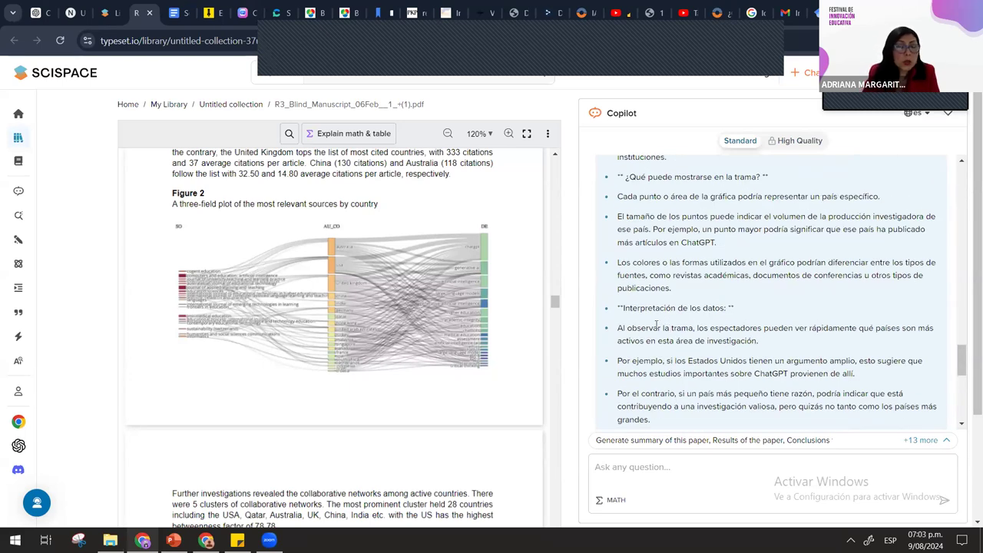
scroll(659, 329, up, 3)
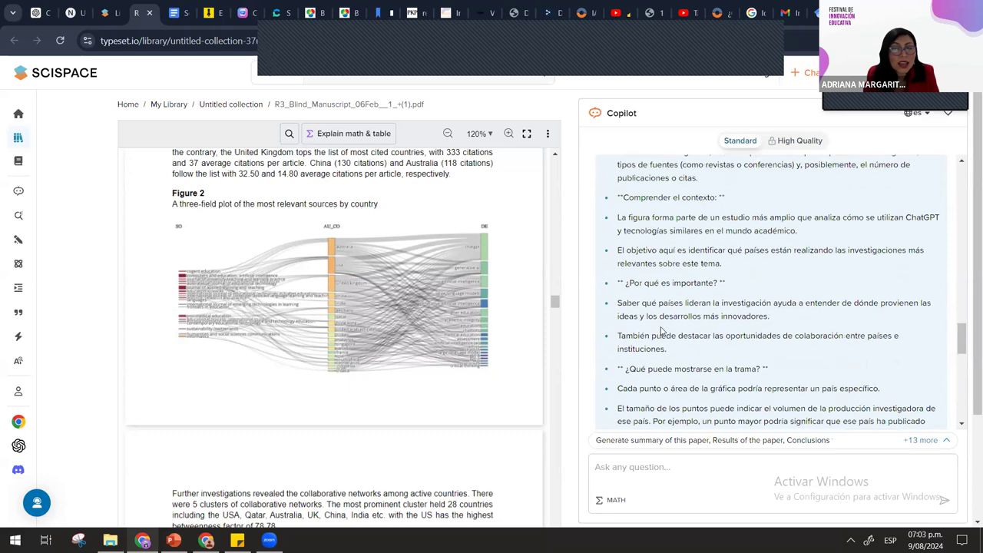
scroll(661, 330, up, 1)
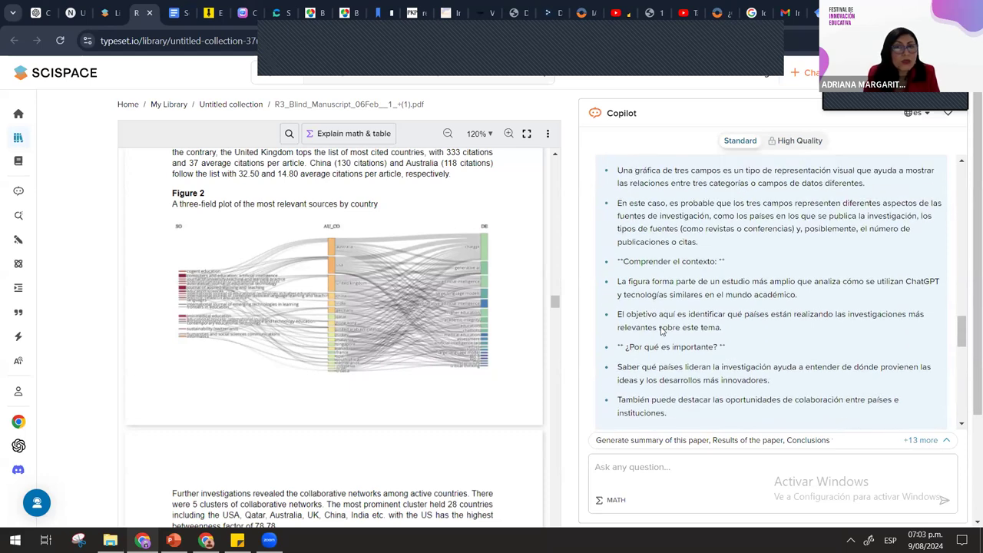
Switch to ChatPDF and upload R3_Blind_Manuscript_06Feb__1_+(1).pdf from the CURSO DE ARTÍCULOS CIENTÍFICOS folder in Descargas
click(238, 13)
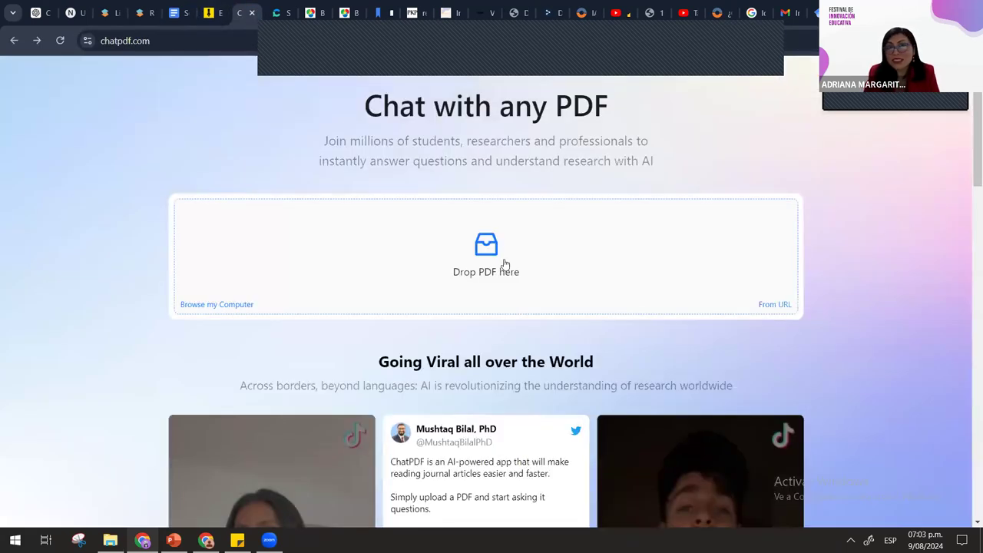
click(495, 265)
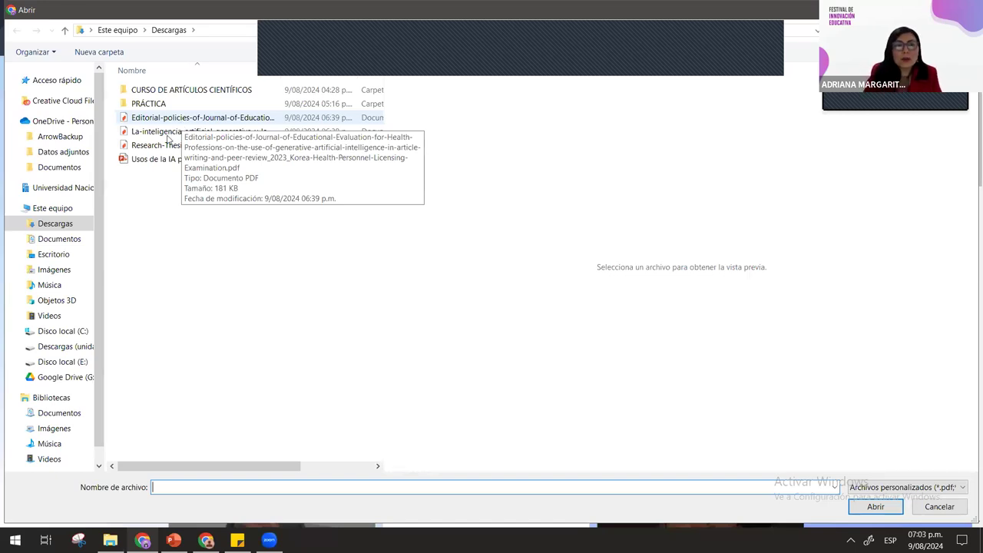
double_click(154, 107)
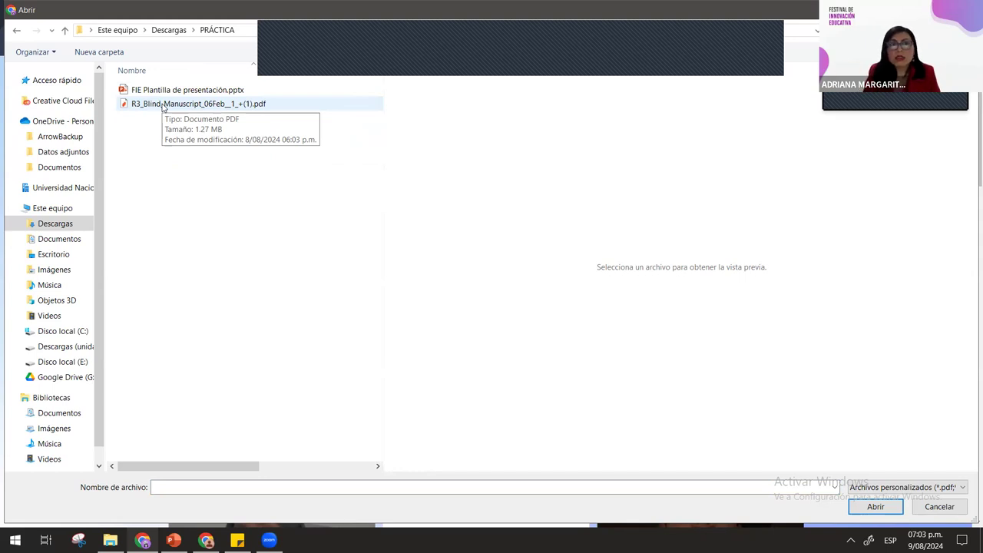
click(165, 32)
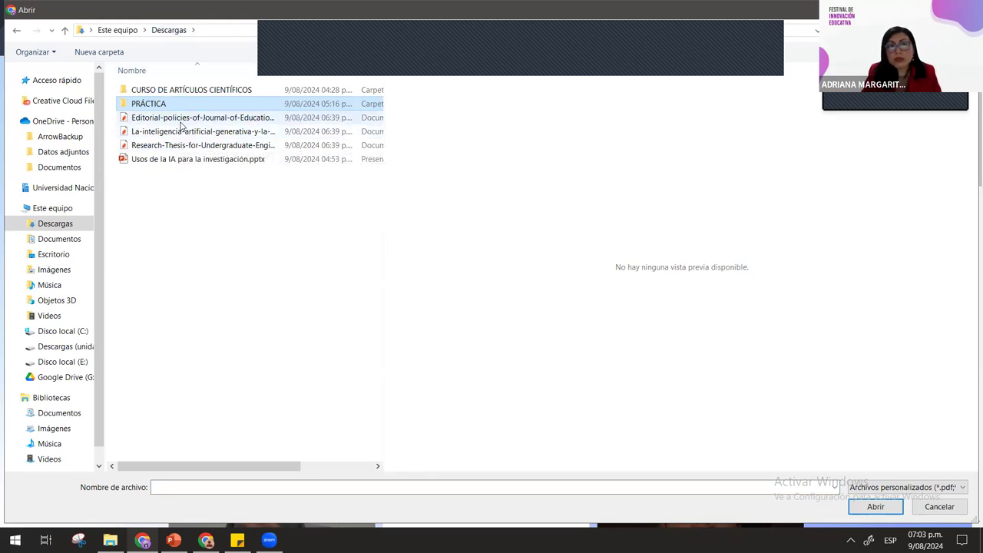
double_click(188, 89)
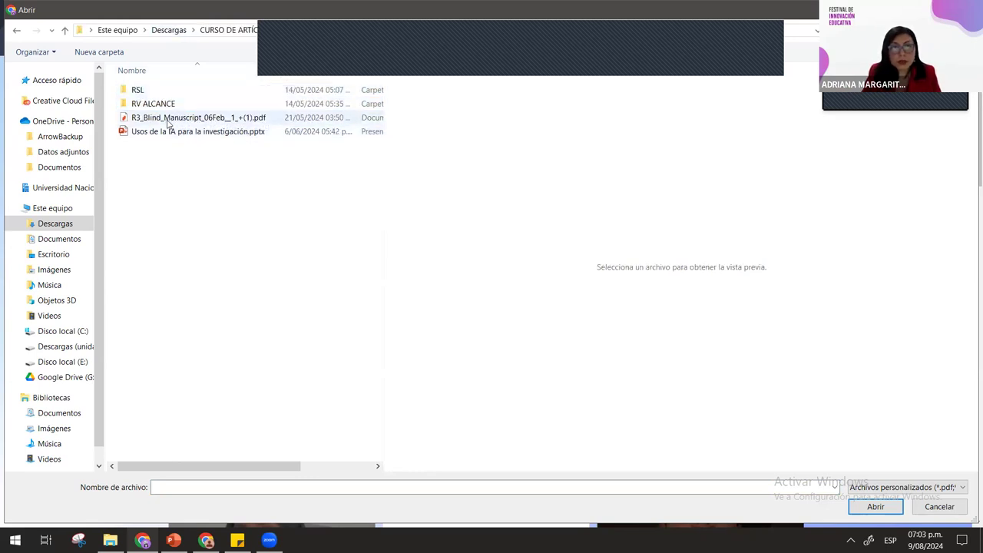
click(168, 119)
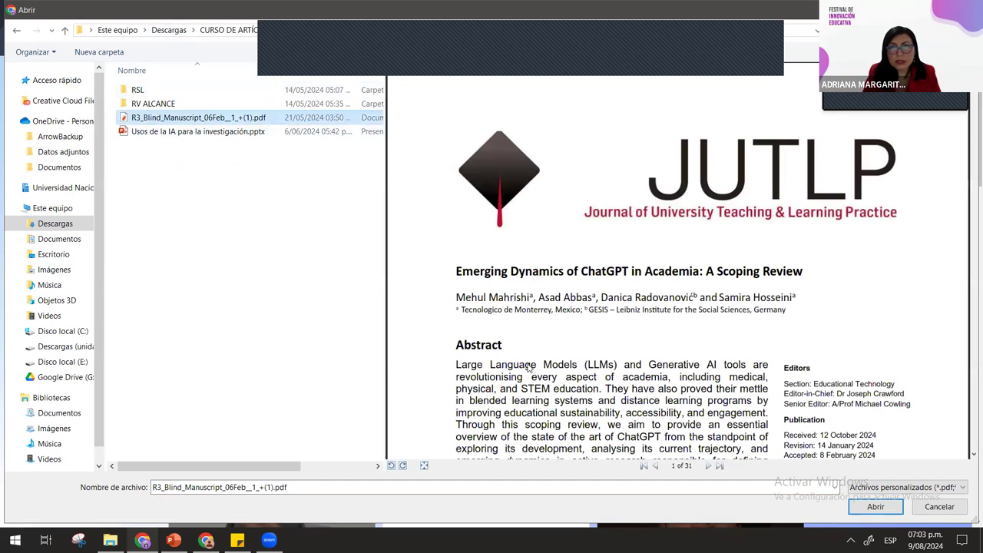
scroll(529, 367, down, 1)
click(876, 507)
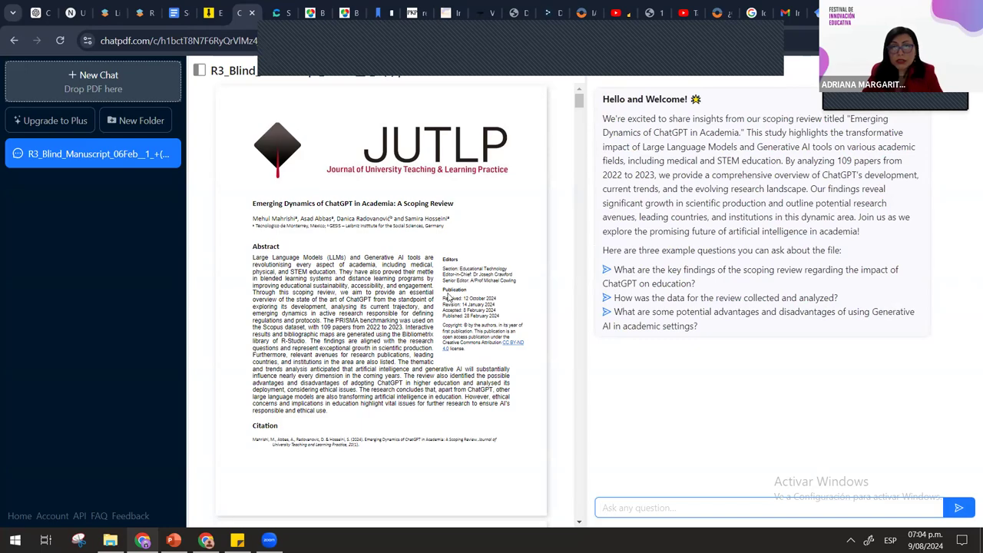
Look through the uploaded manuscript and ask the chat "¿Cuáles son las conclusiones del texto?"
scroll(399, 307, down, 15)
scroll(453, 357, down, 5)
scroll(453, 357, up, 4)
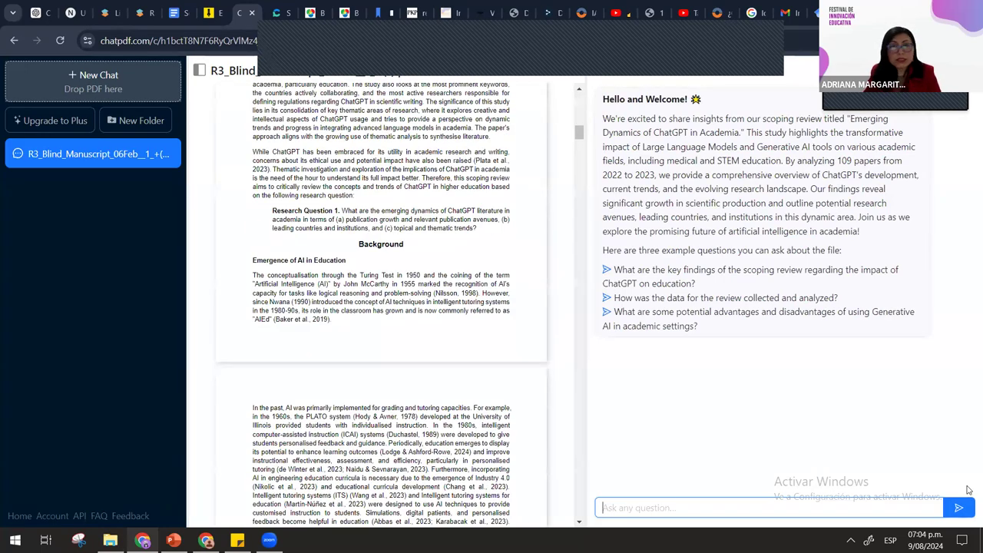
key(Tab)
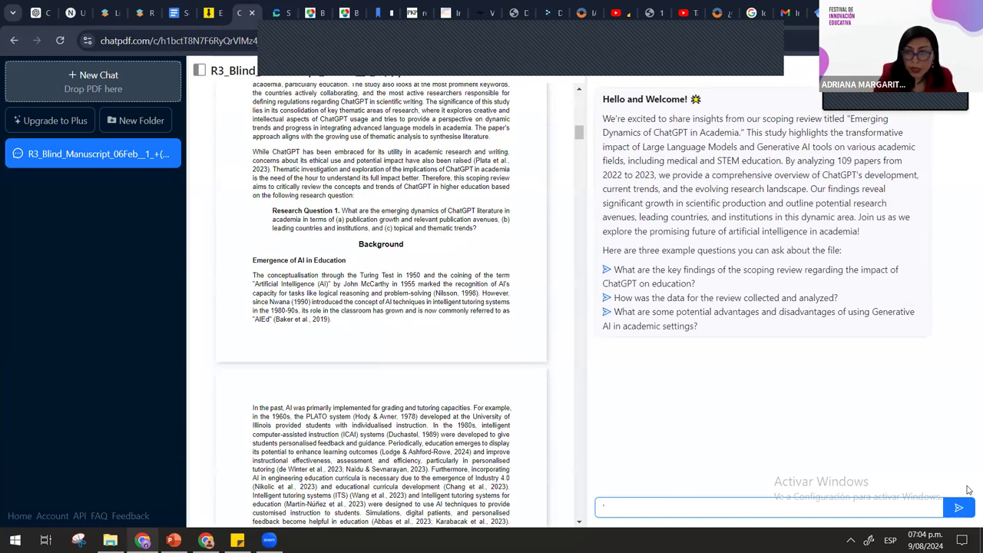
text(¿Cuáles son las conclusiones del texto?)
key(Return)
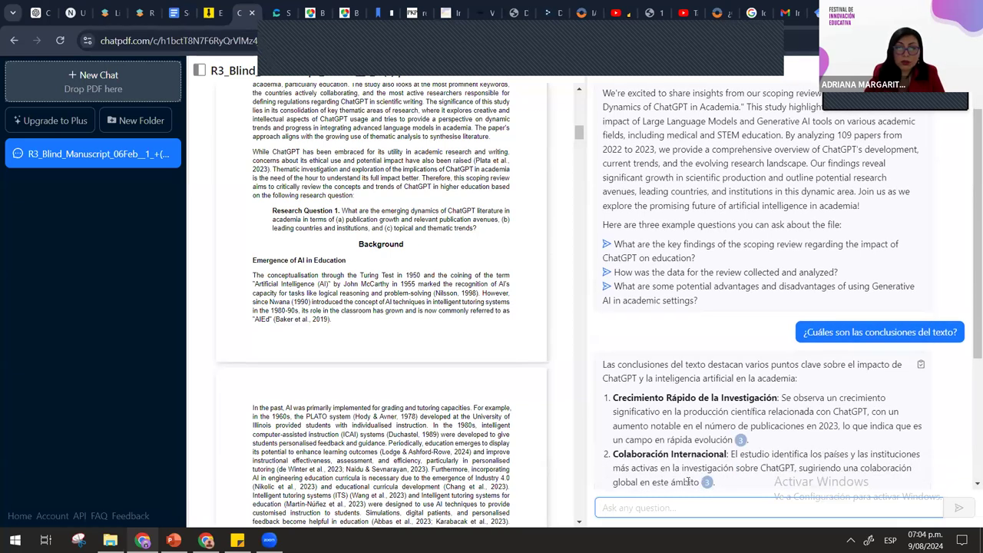
Capture Table 2, the most relevant journal sources for publication, from the manuscript's Results and send it to the chat for explanation
scroll(311, 344, down, 15)
scroll(317, 362, down, 10)
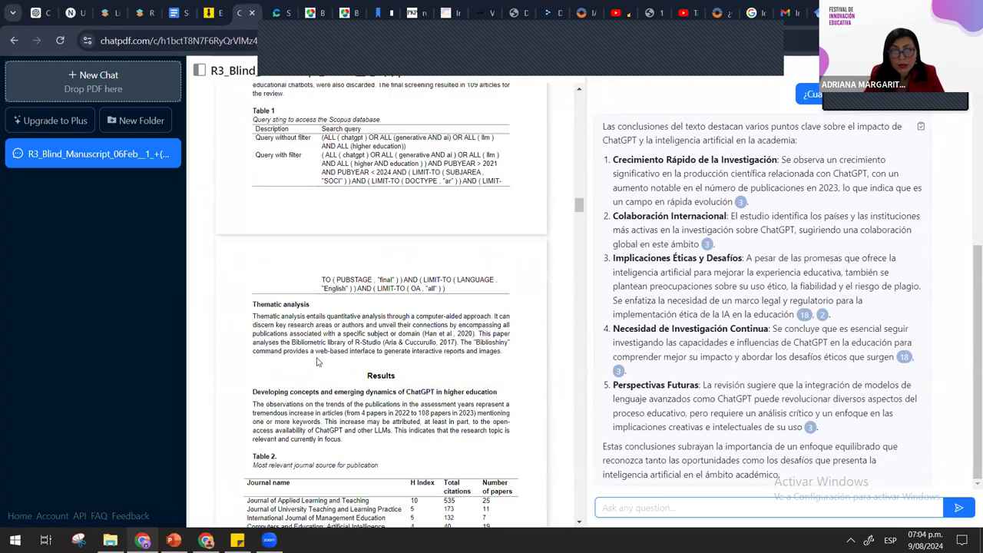
scroll(317, 362, down, 5)
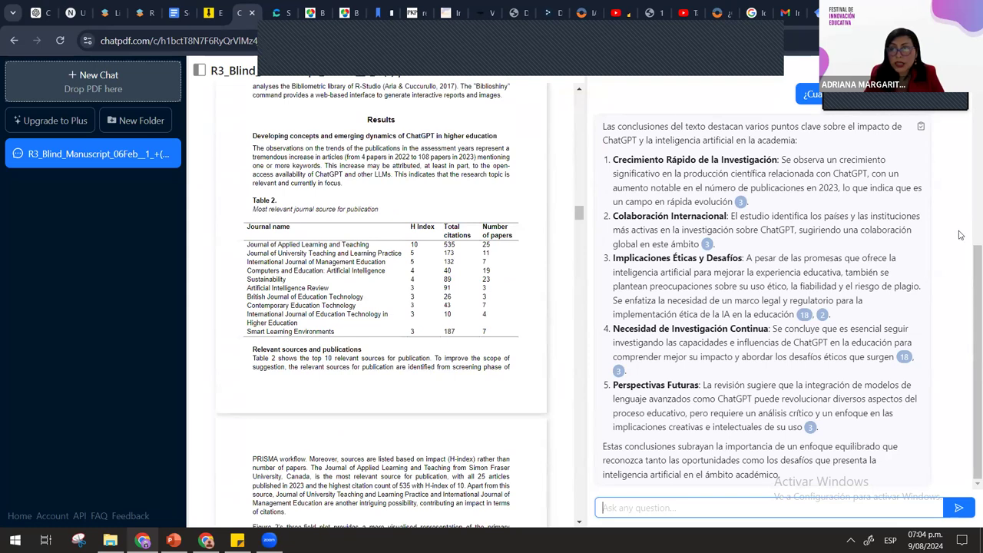
scroll(953, 222, up, 2)
scroll(937, 185, down, 1)
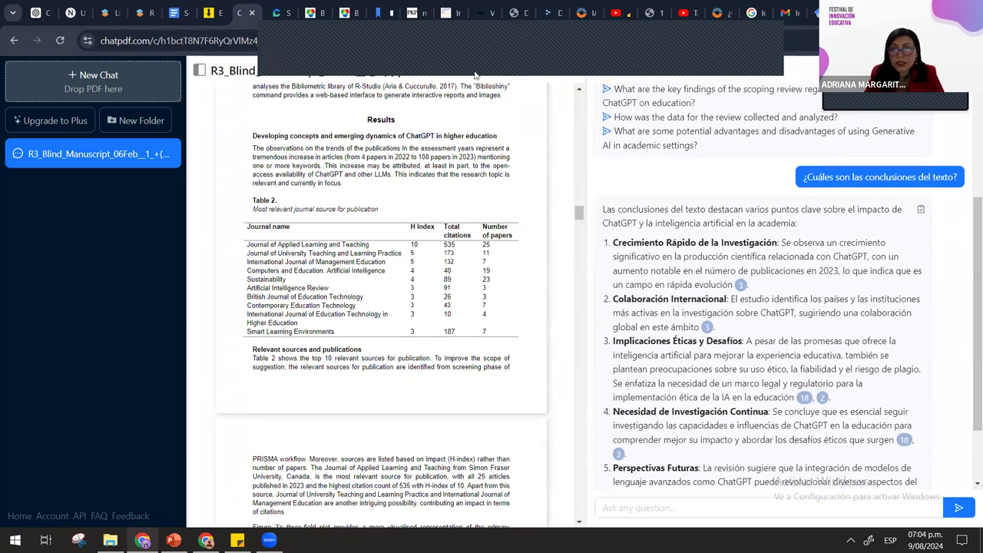
drag(234, 189, 519, 345)
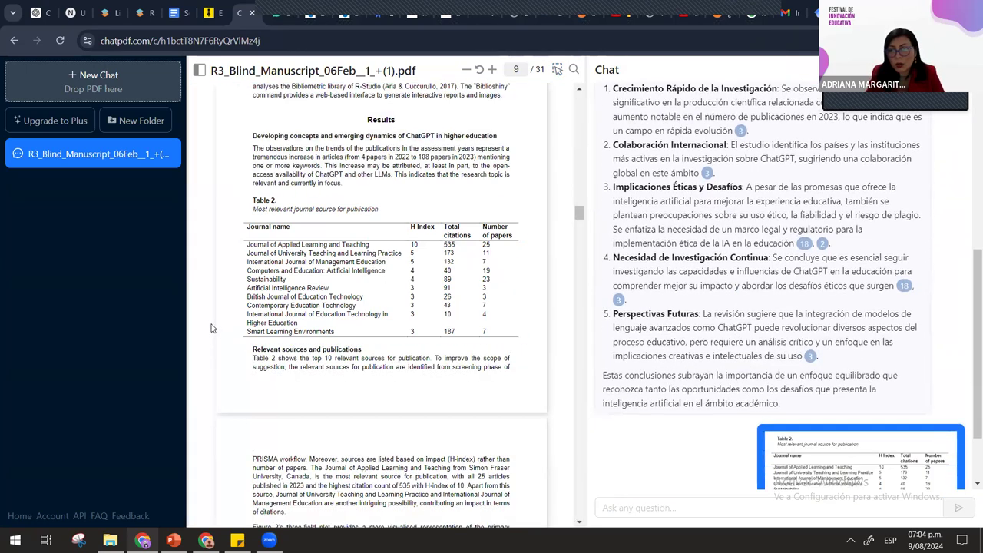
scroll(307, 345, down, 5)
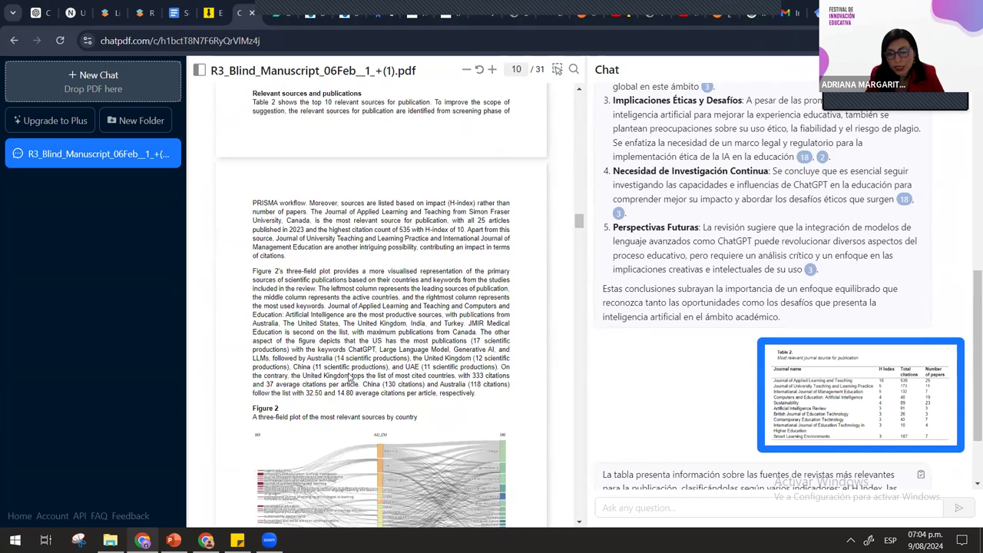
Capture Figure 2, the three-field plot of the most relevant sources by country, with its caption and send it to the chat for explanation
click(557, 70)
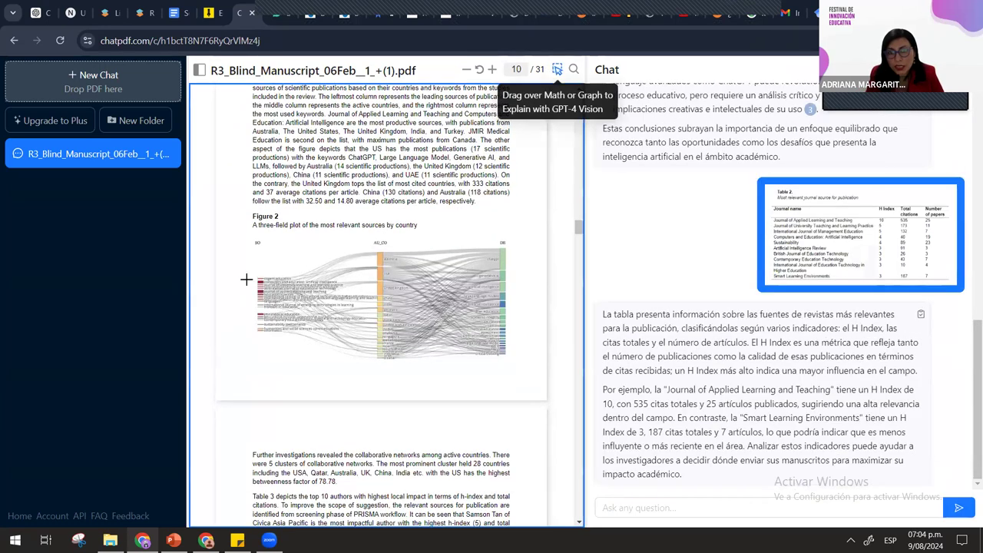
drag(245, 212, 522, 370)
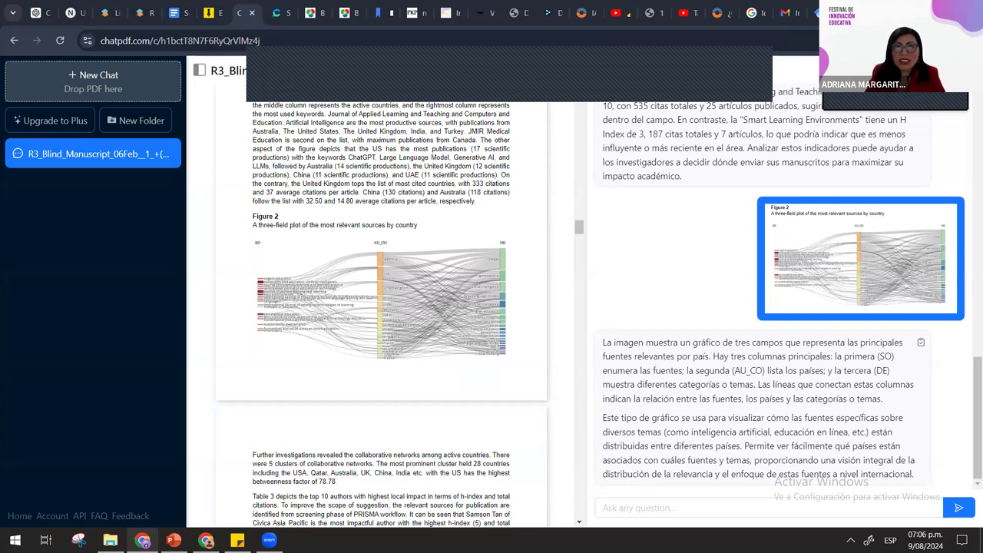
Switch to RStudio and run the script line bibliometrix::biblioshiny() to launch Biblioshiny
key(super+d)
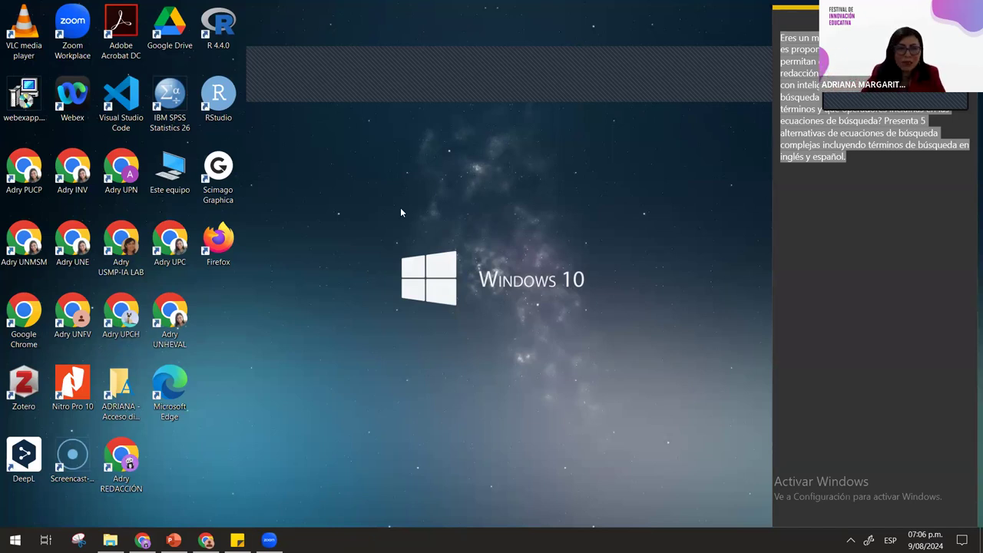
double_click(218, 96)
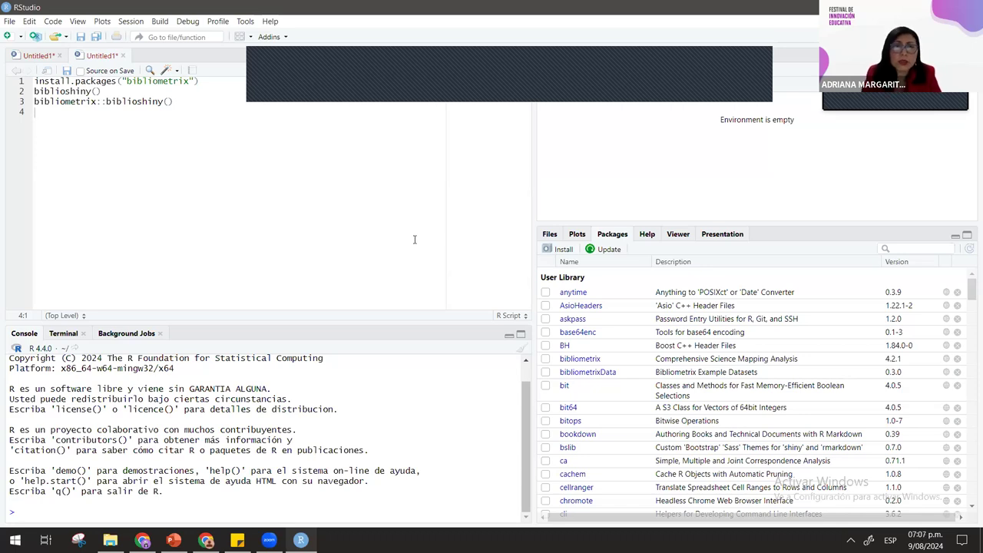
click(187, 102)
key(Return)
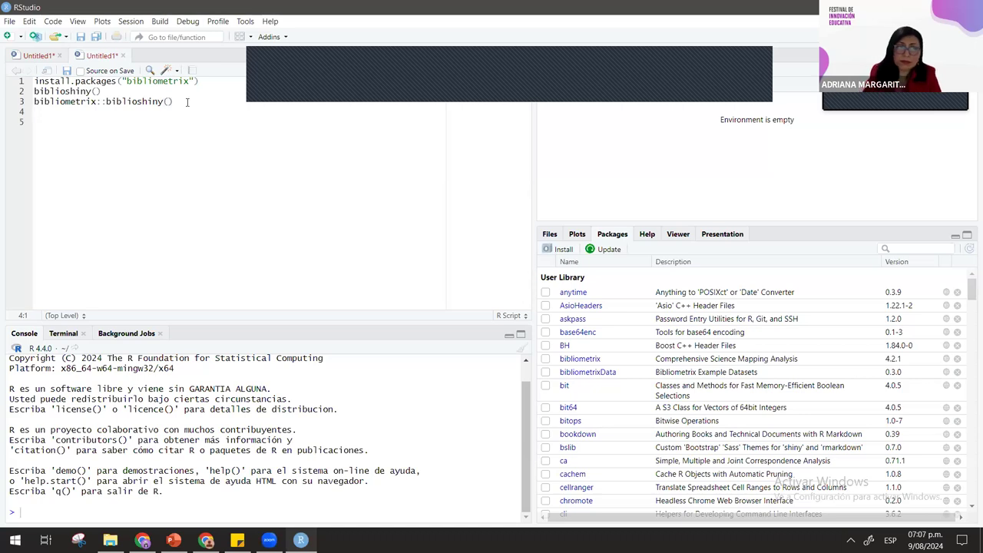
key(Left)
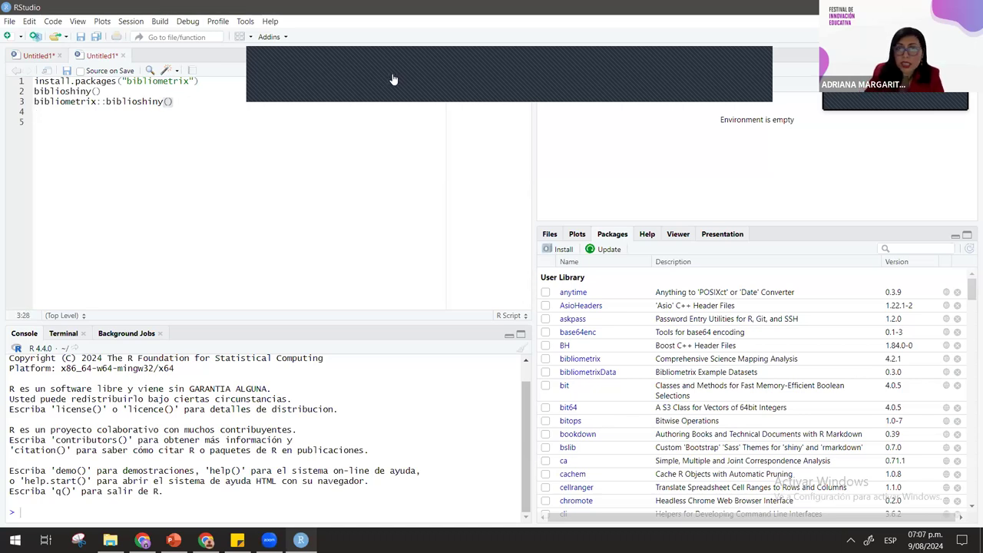
key(ctrl+Return)
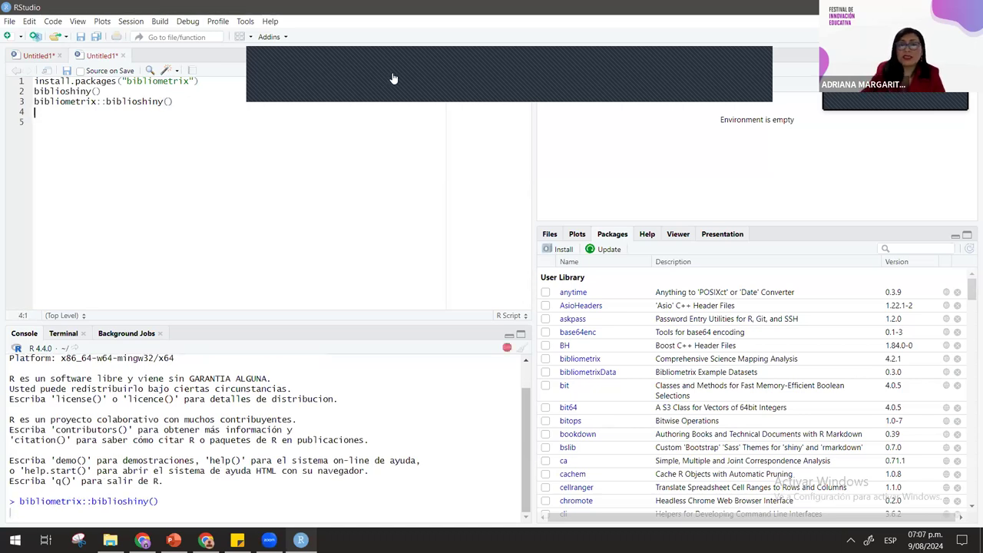
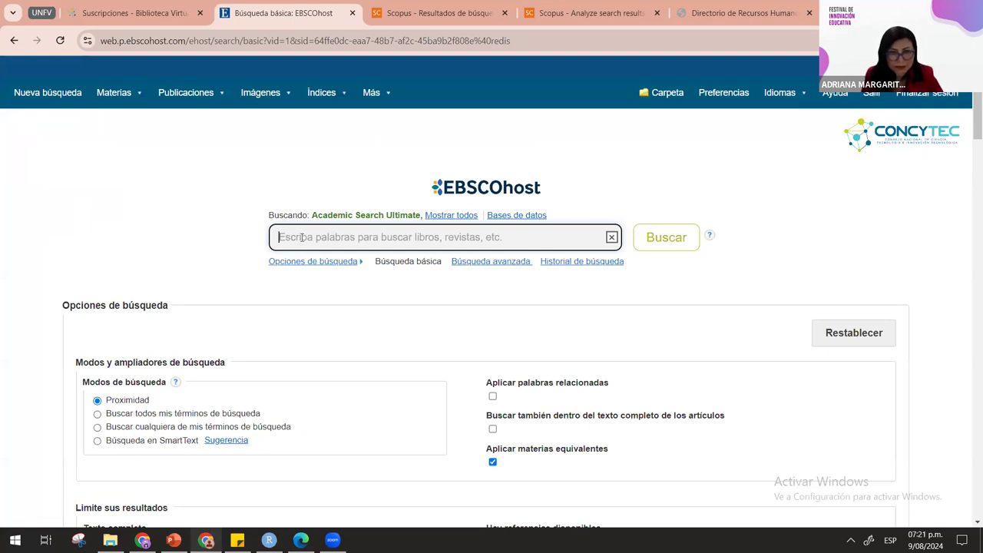
Search EBSCOhost for ("redacción de artículos" OR "article writing") AND ("machine learning" OR "aprendizaje automático") AND ("herramientas de IA" OR "AI tools")
text(("redacción de artículos" OR "article writing") AND ("machine learning" OR "aprendizaje automático") AND ("herramientas de IA" OR "AI tools"))
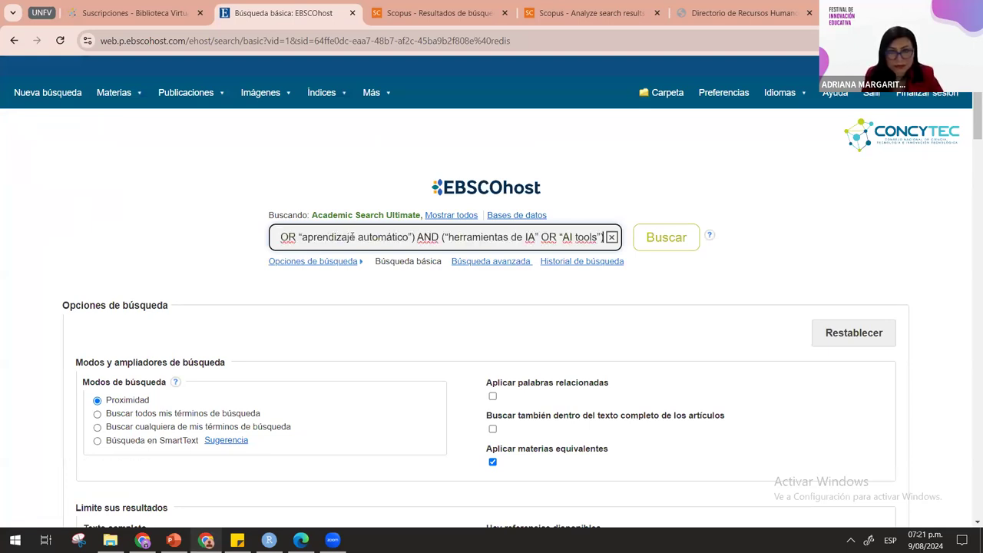
click(659, 238)
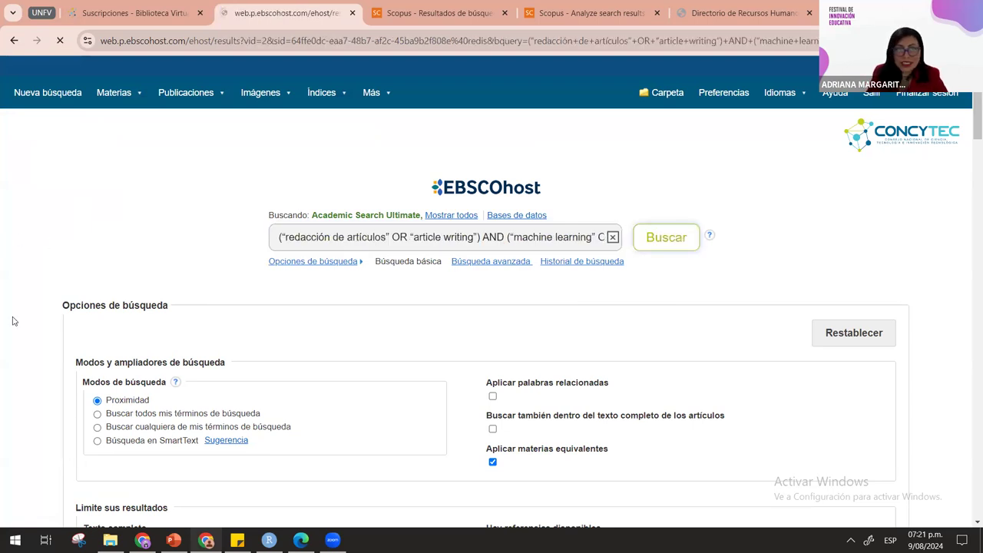
drag(198, 239, 818, 246)
click(570, 221)
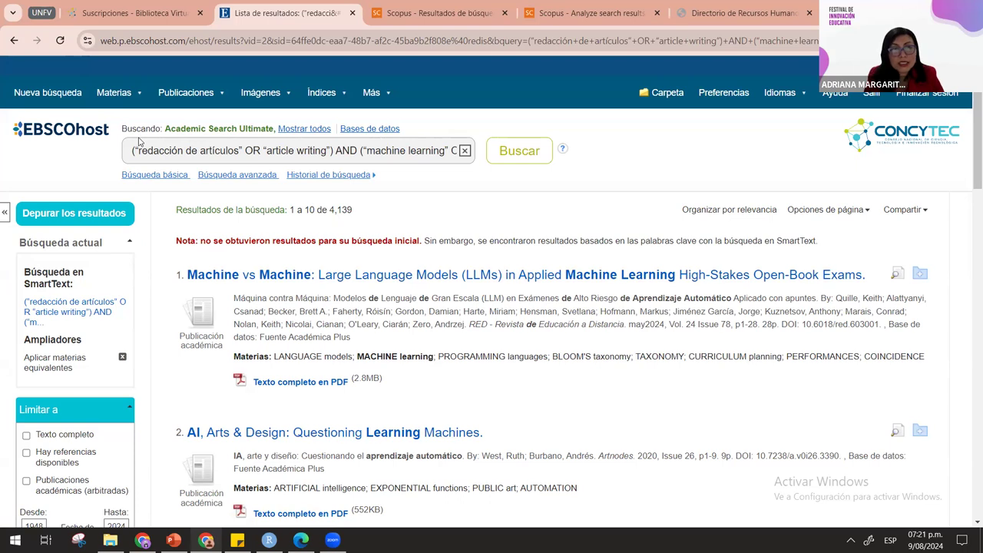
Open EBSCOhost's advanced search and go over its three search-term fields joined by AND
click(144, 177)
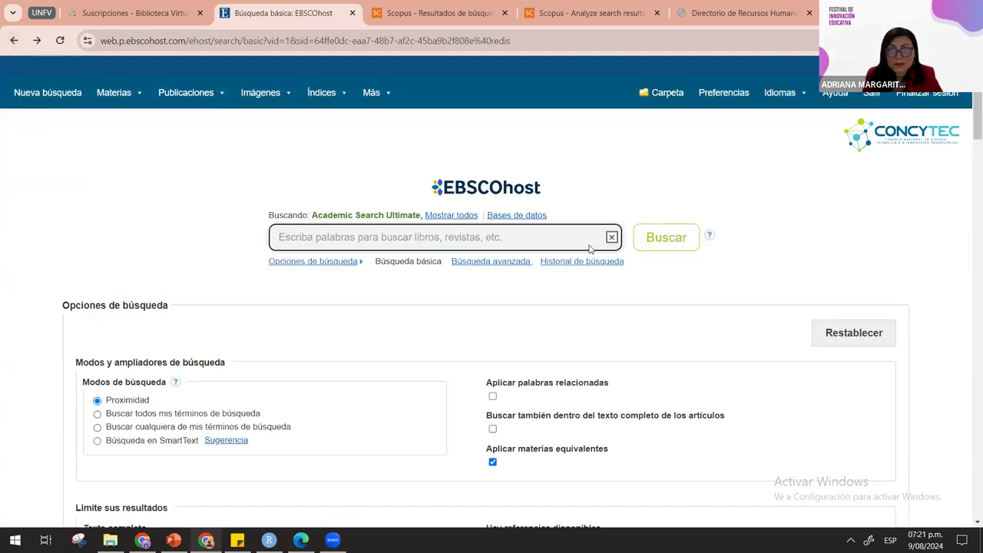
click(514, 263)
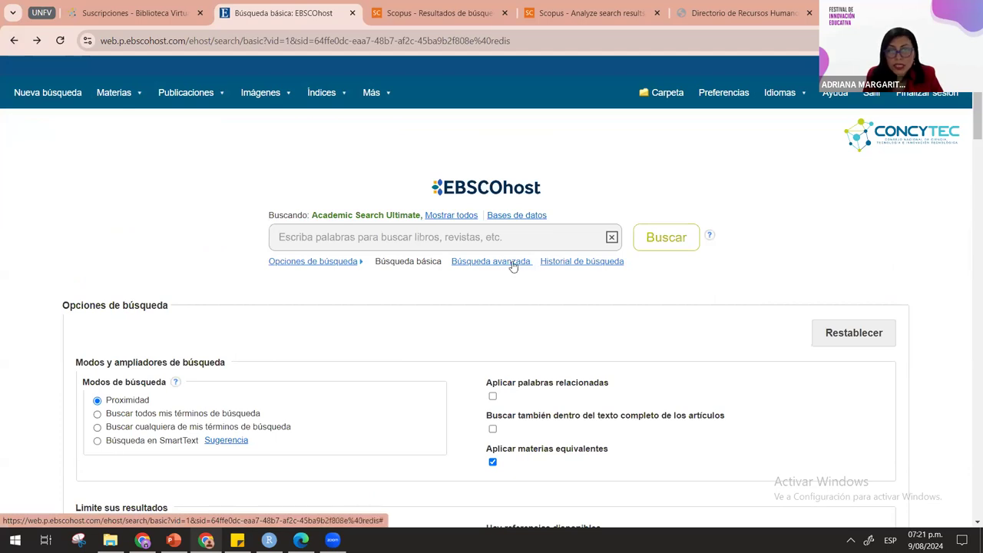
click(506, 263)
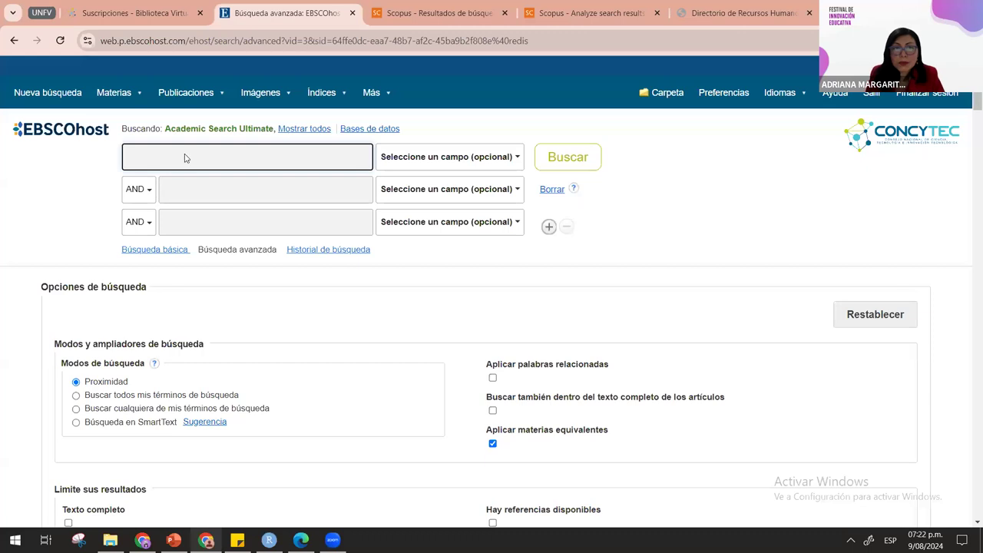
click(222, 206)
click(222, 222)
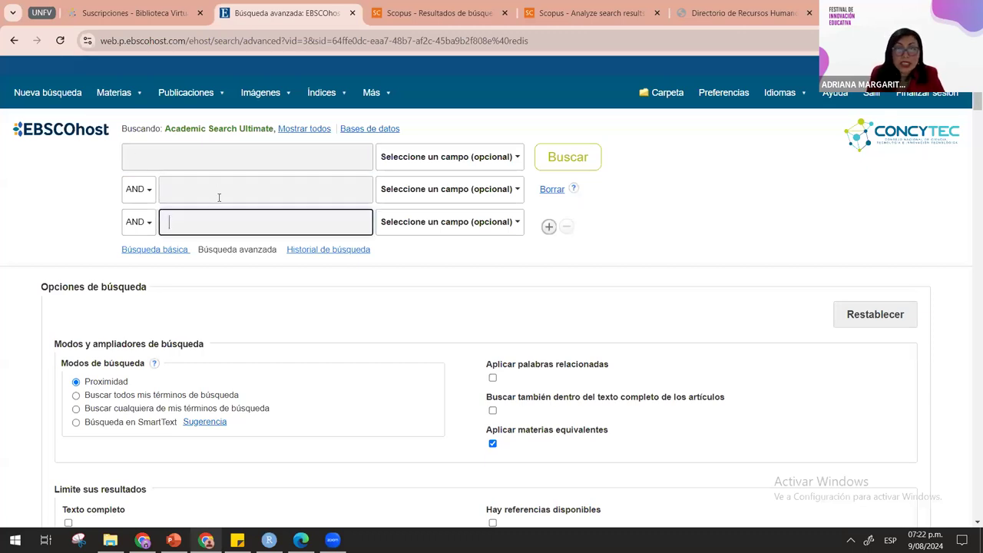
click(183, 157)
click(188, 192)
click(189, 224)
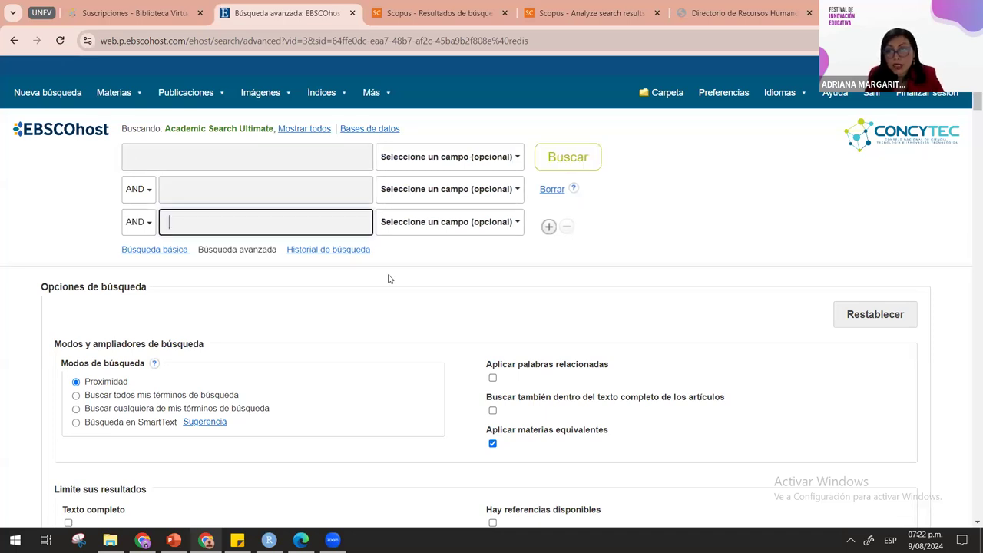
Look through the advanced search options, from the general result limits to the special limiters of each database
scroll(237, 364, down, 3)
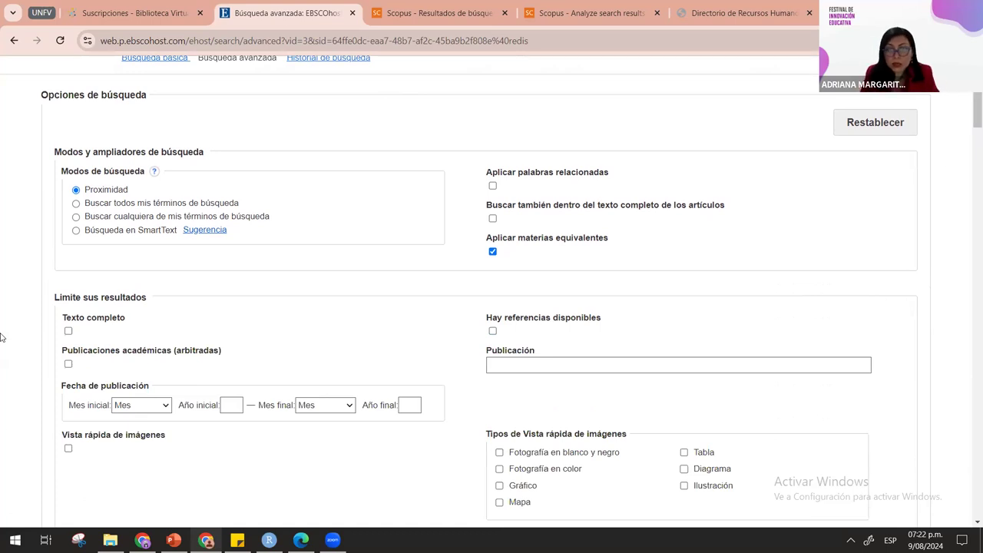
scroll(2, 337, down, 8)
scroll(7, 442, down, 15)
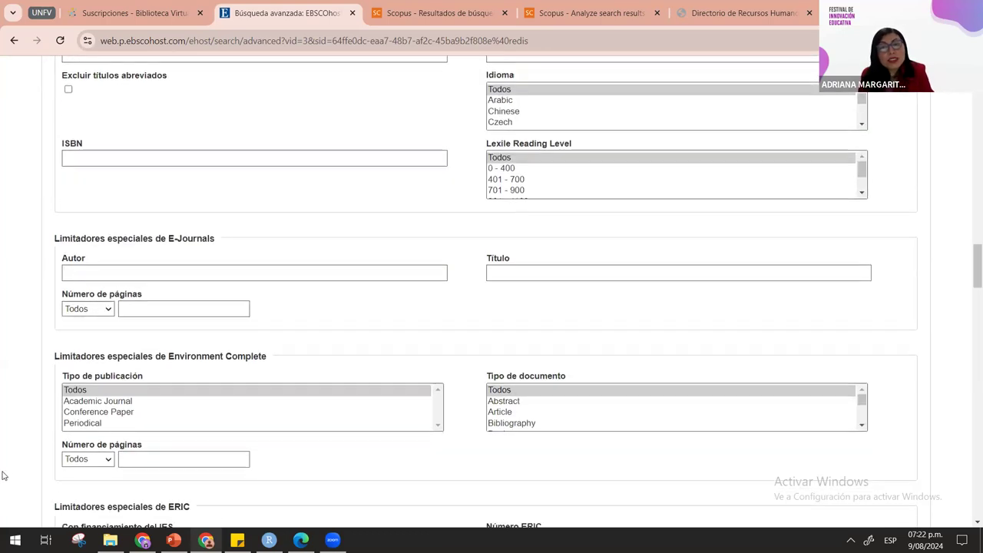
scroll(2, 475, down, 12)
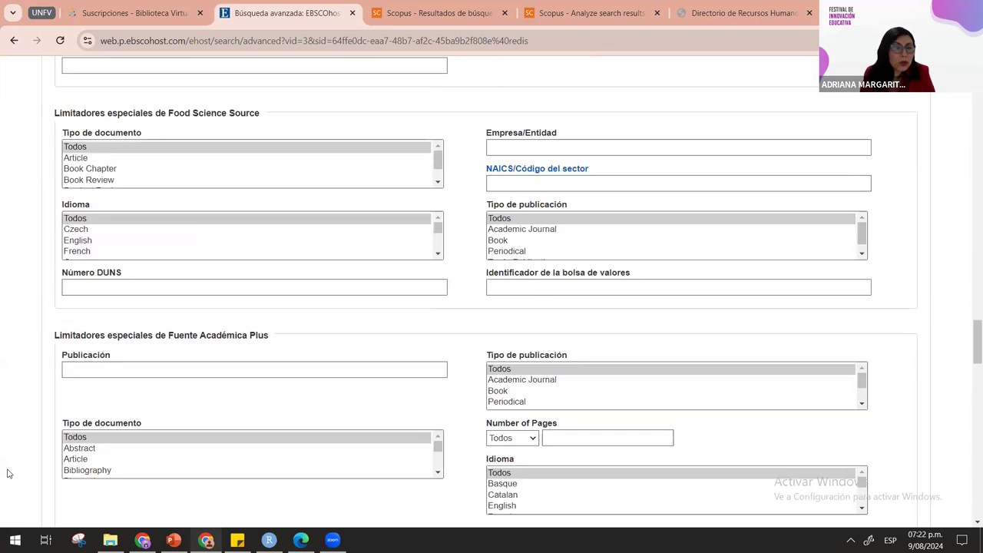
scroll(8, 474, down, 12)
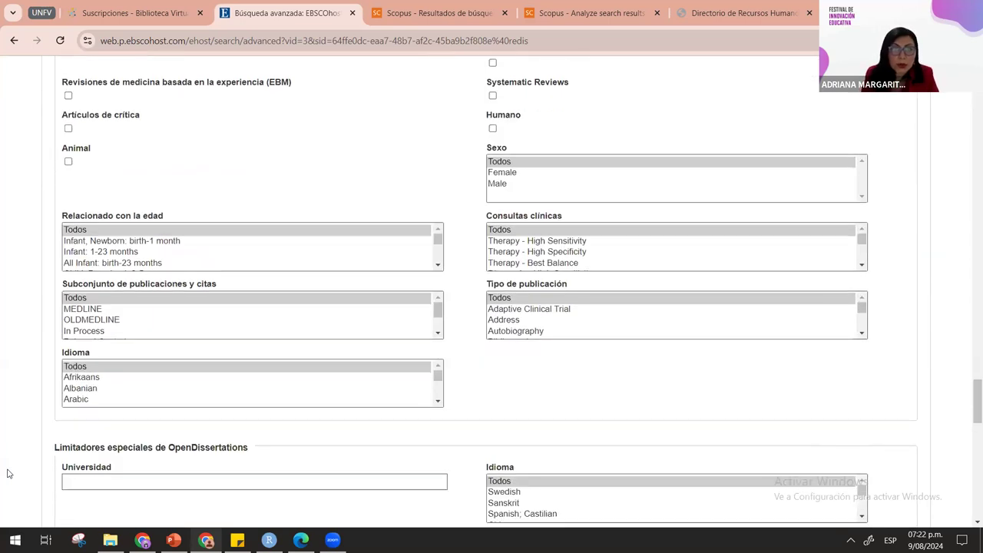
scroll(8, 474, down, 2)
drag(970, 426, 969, 113)
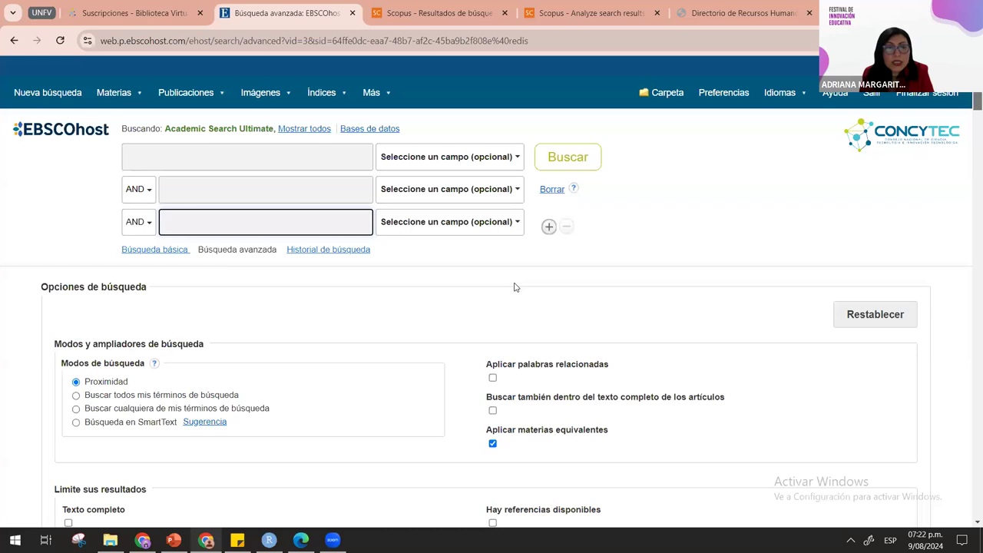
Return to the basic search, enter the same bilingual query on article writing, machine learning and AI tools, copy it and run it
click(14, 40)
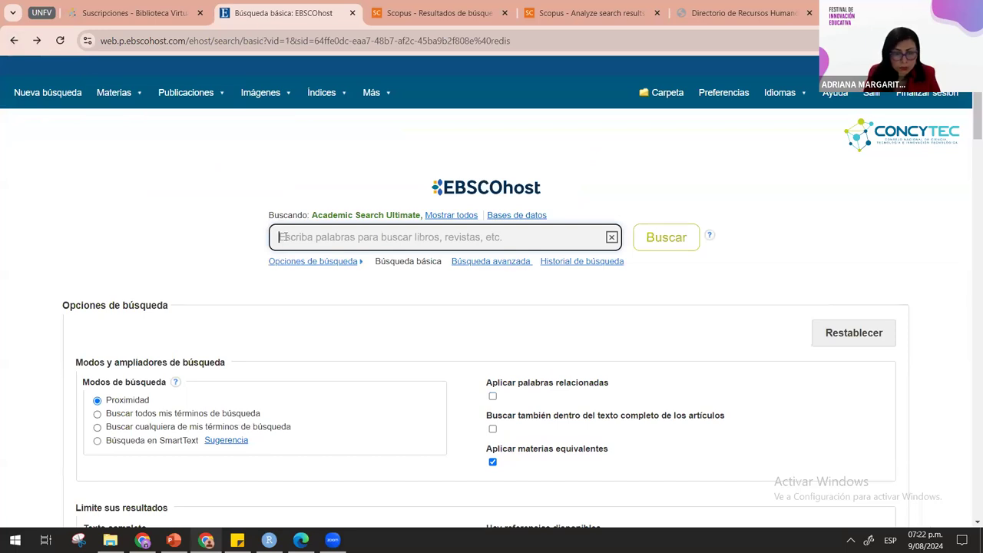
key(ctrl+v)
drag(596, 244, 252, 247)
key(ctrl+c)
key(Return)
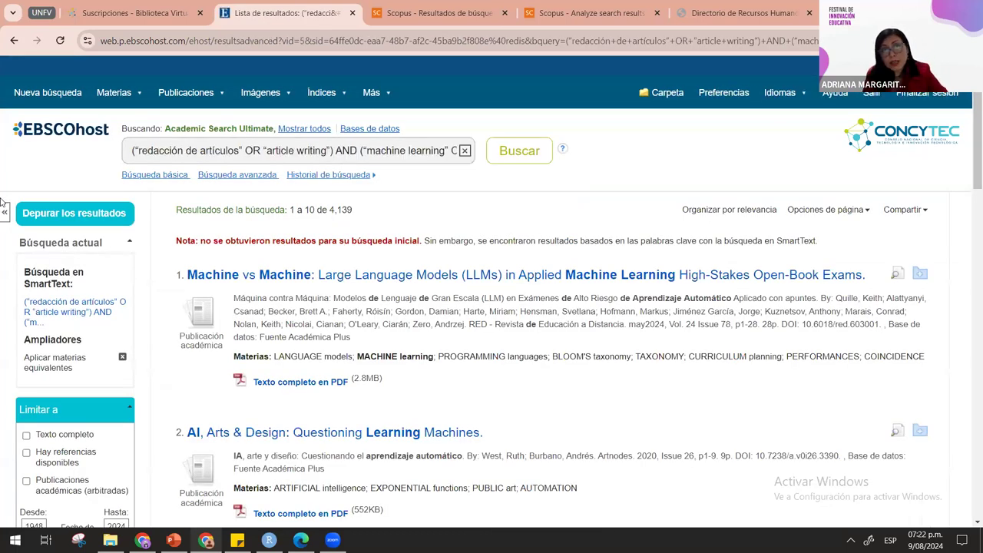
Compare the query's terms with the EBSCOhost results and look over the filters for refining the list
drag(135, 151, 306, 152)
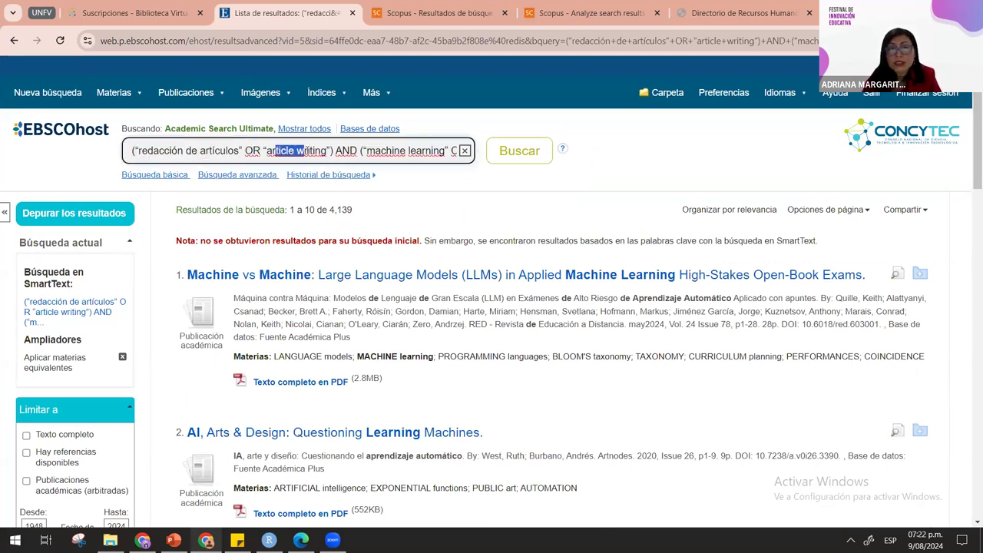
drag(367, 151, 433, 150)
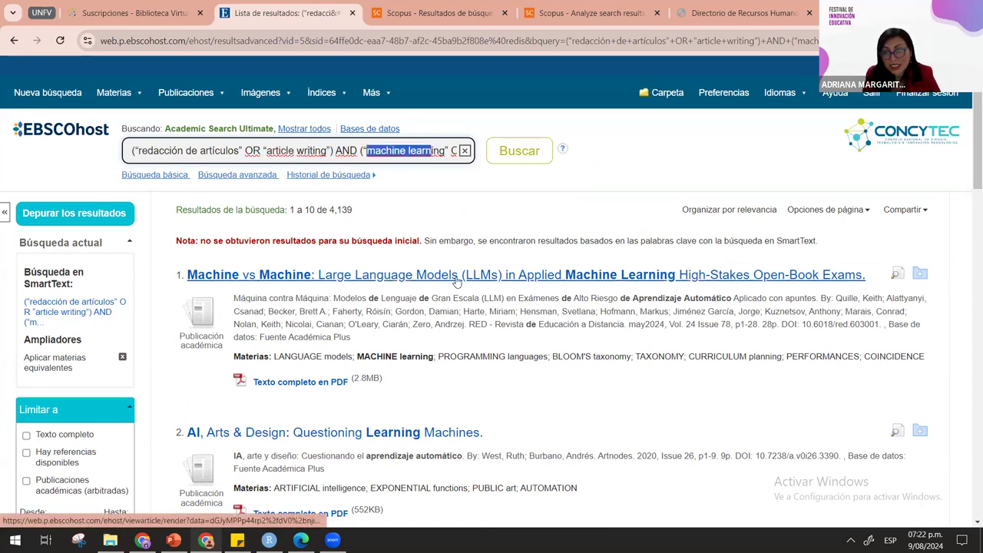
scroll(428, 396, down, 8)
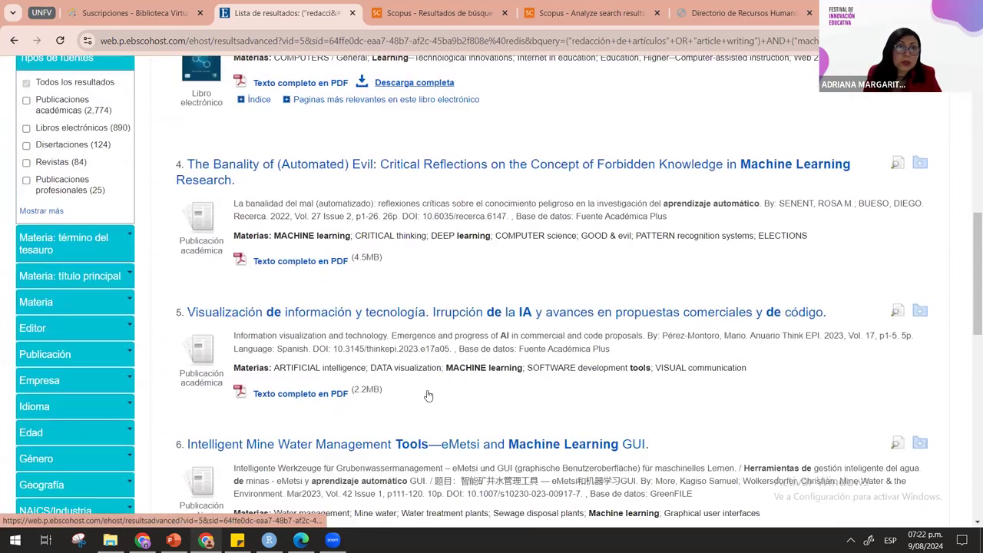
scroll(428, 395, up, 10)
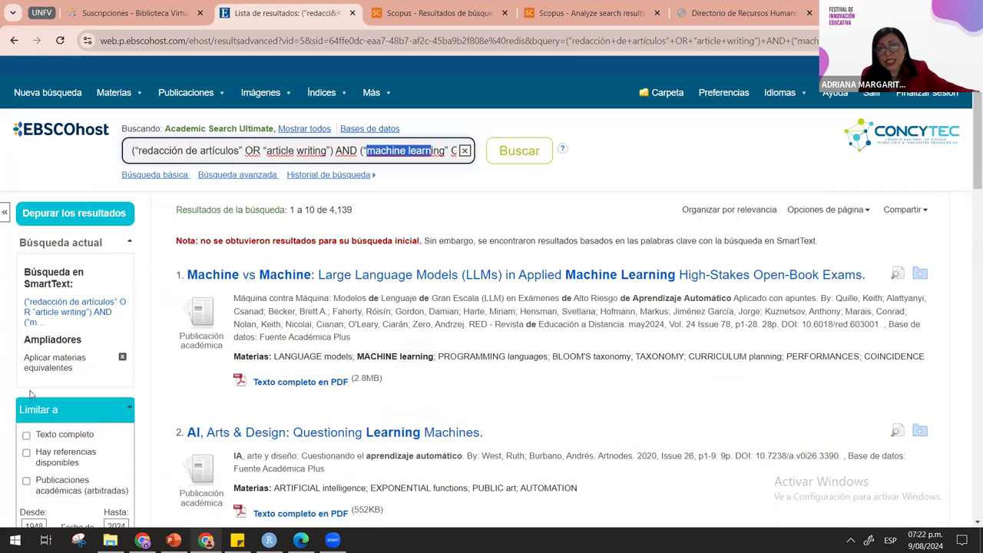
scroll(30, 394, down, 9)
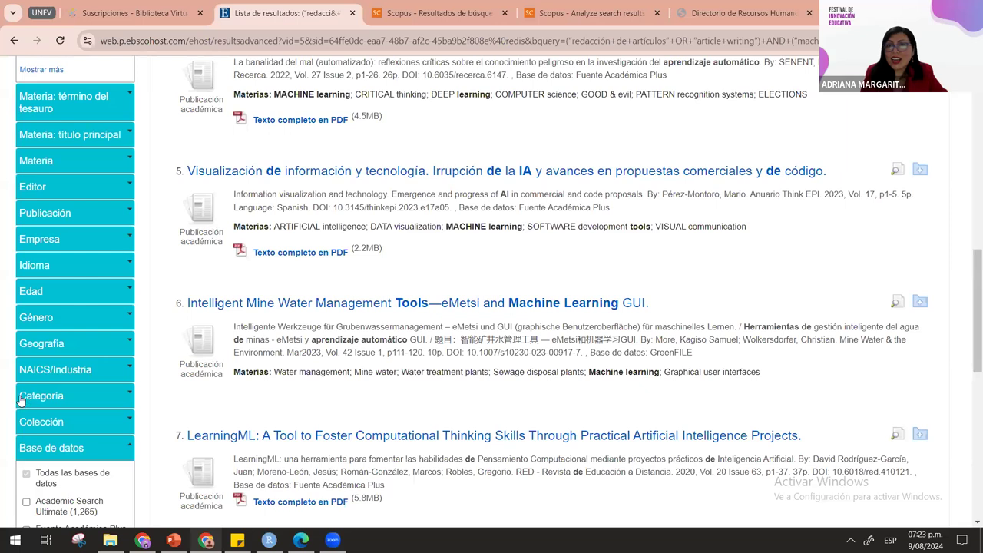
scroll(20, 399, up, 10)
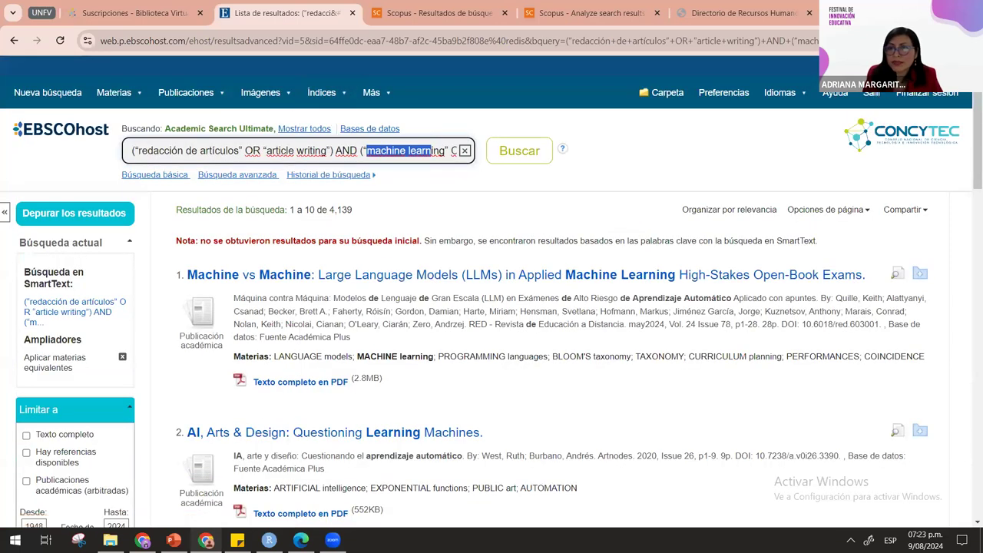
Find PubMed through a Google search for "pubmed", run the copied query there and check the query through to its end
key(ctrl+t)
text(pubmed)
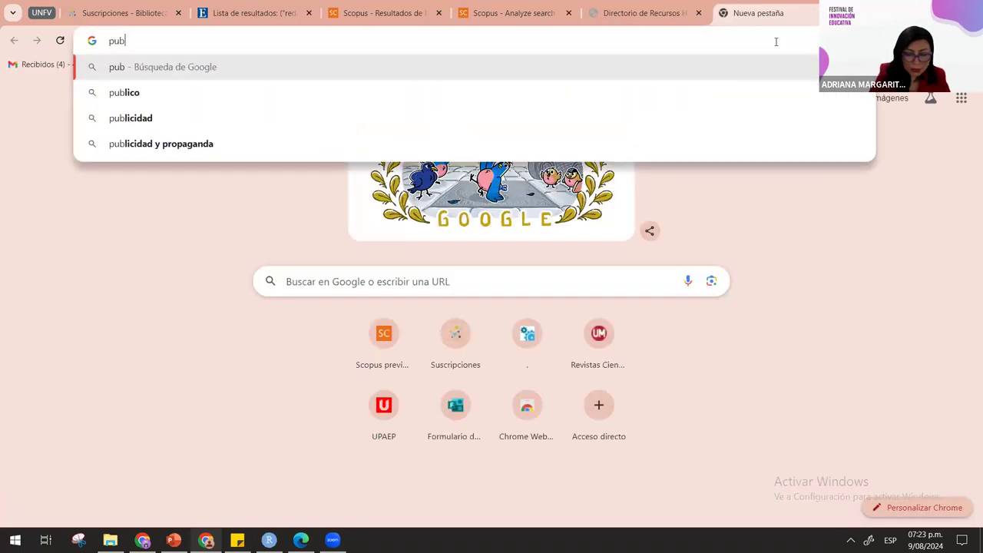
key(Return)
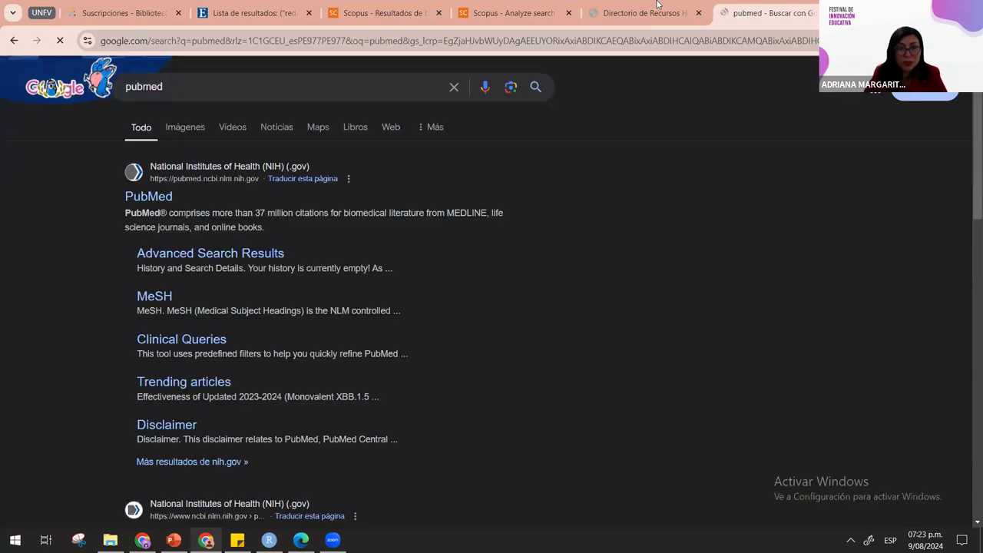
click(157, 198)
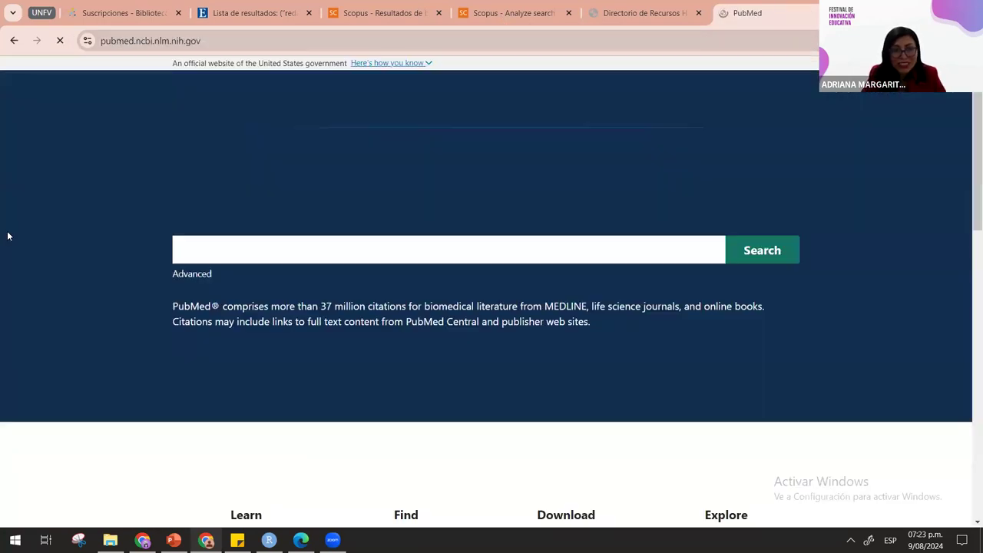
key(ctrl+v)
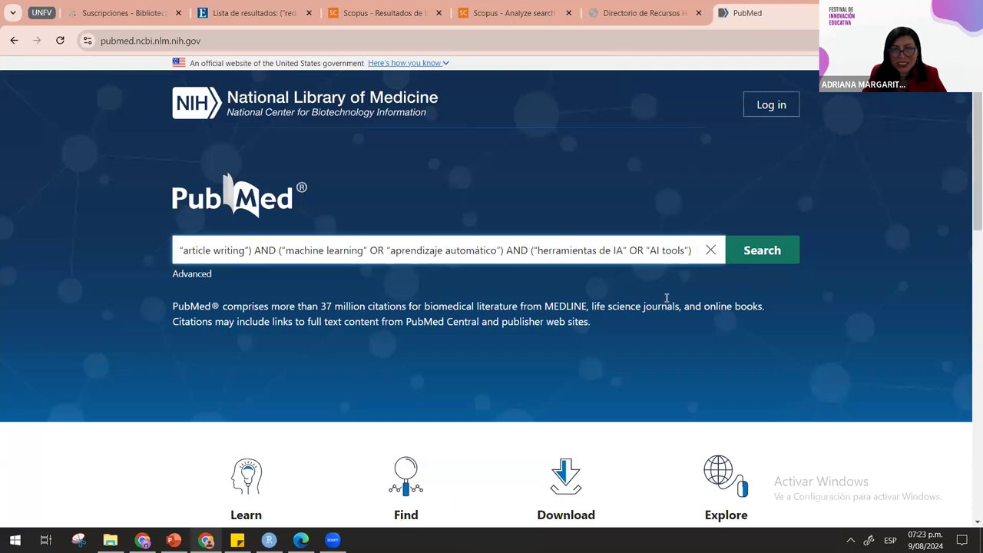
click(768, 262)
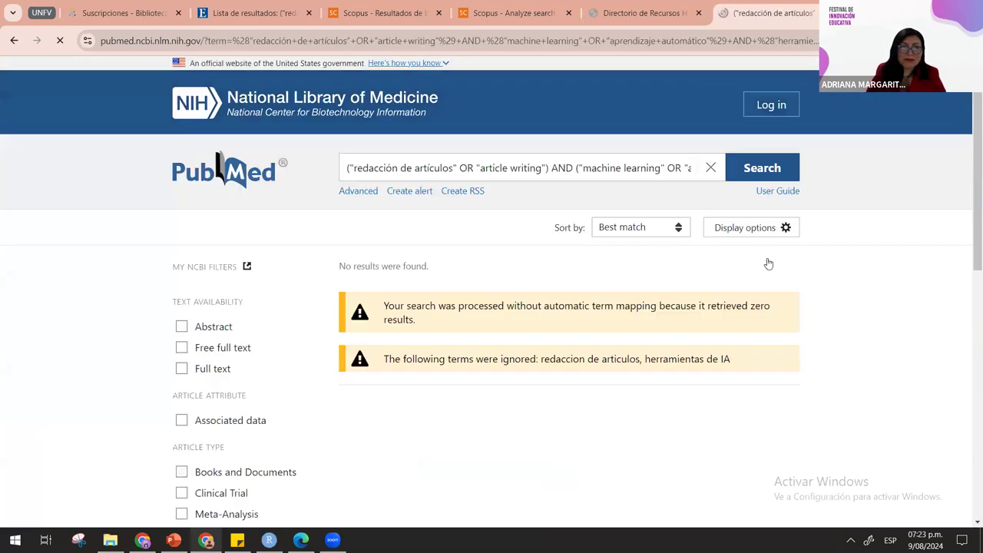
click(396, 169)
key(End)
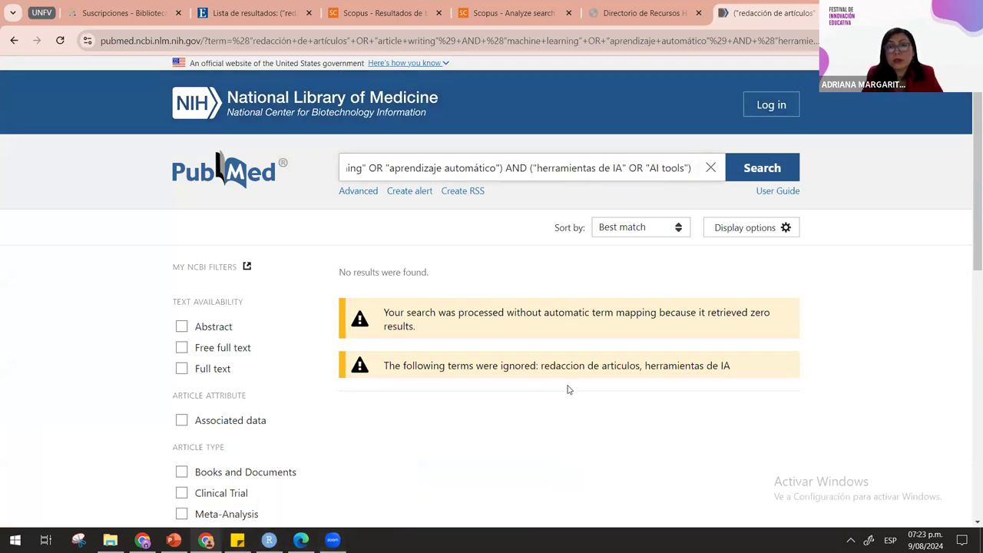
Run the copied bilingual query on article writing, machine learning and AI tools through PubMed's advanced search builder
click(358, 192)
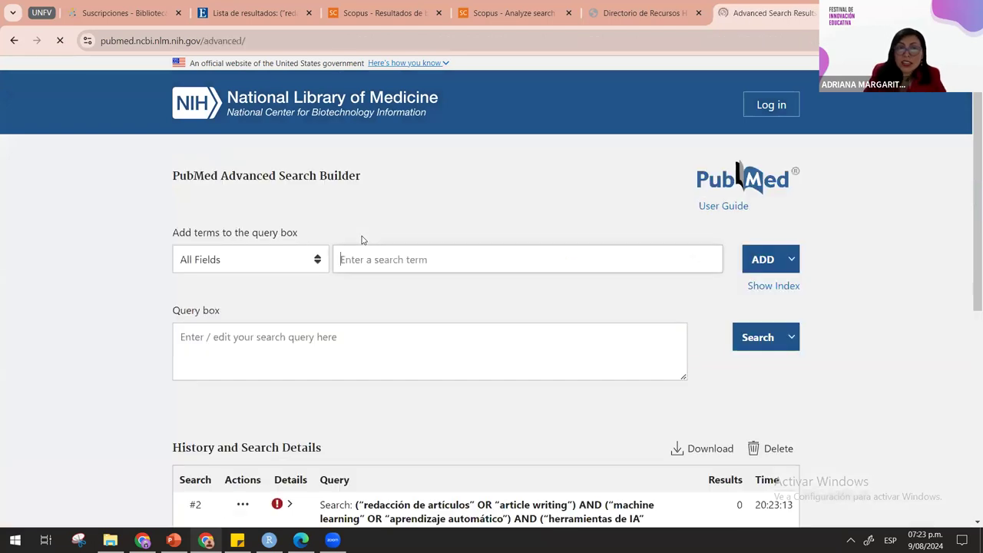
click(198, 340)
key(ctrl+v)
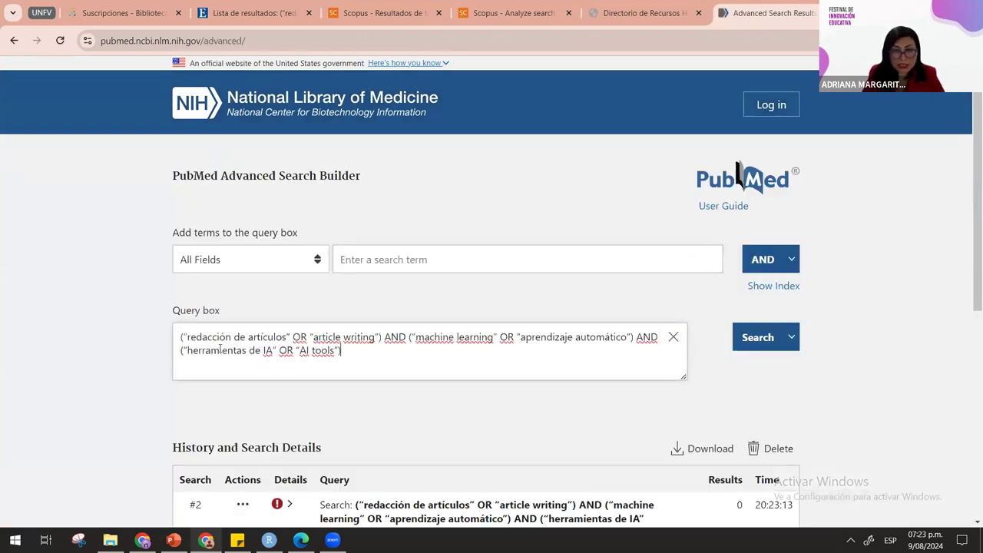
click(760, 345)
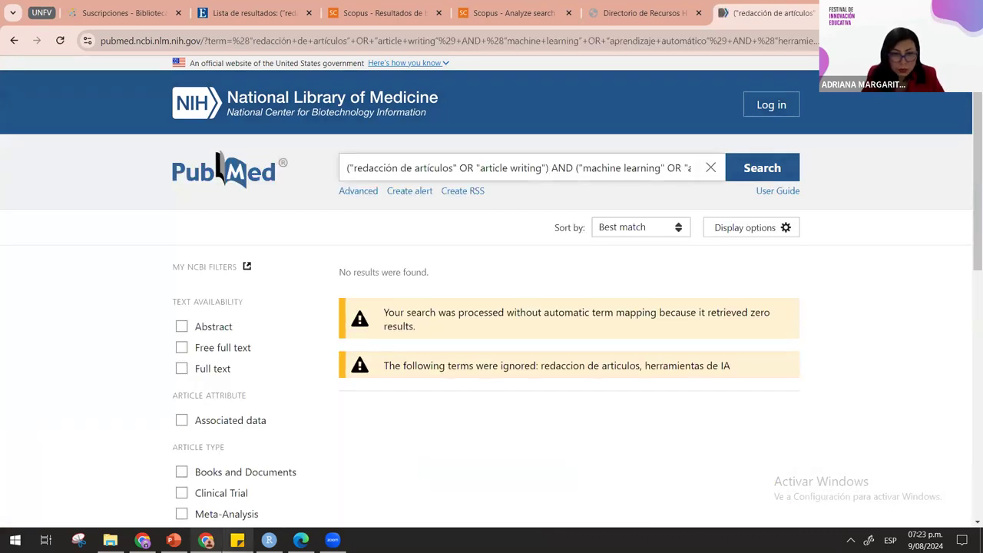
Switch to ChatGPT, copy the full prompt requesting five bilingual search equations, and paste it into a new chat
mouse_move(174, 540)
mouse_move(142, 540)
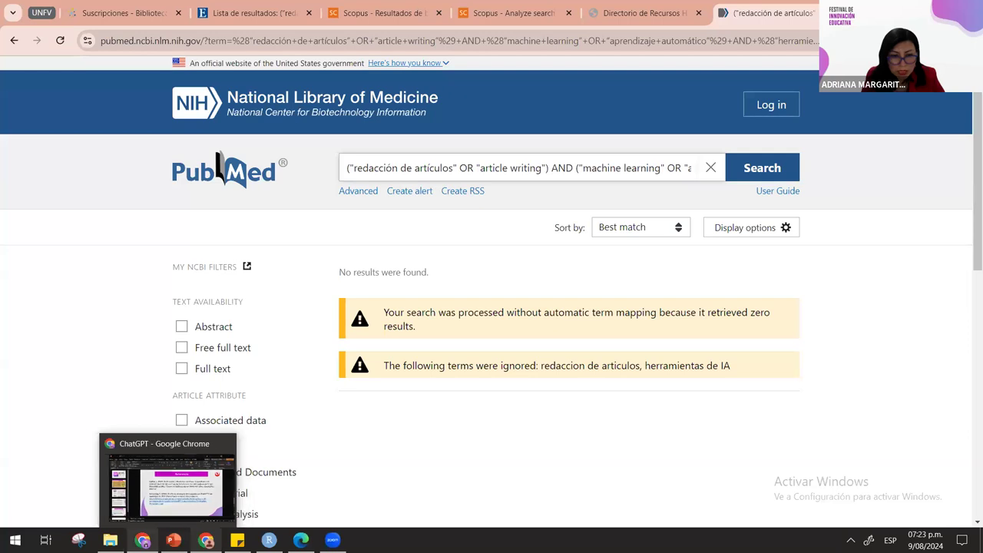
click(176, 447)
scroll(530, 349, up, 2)
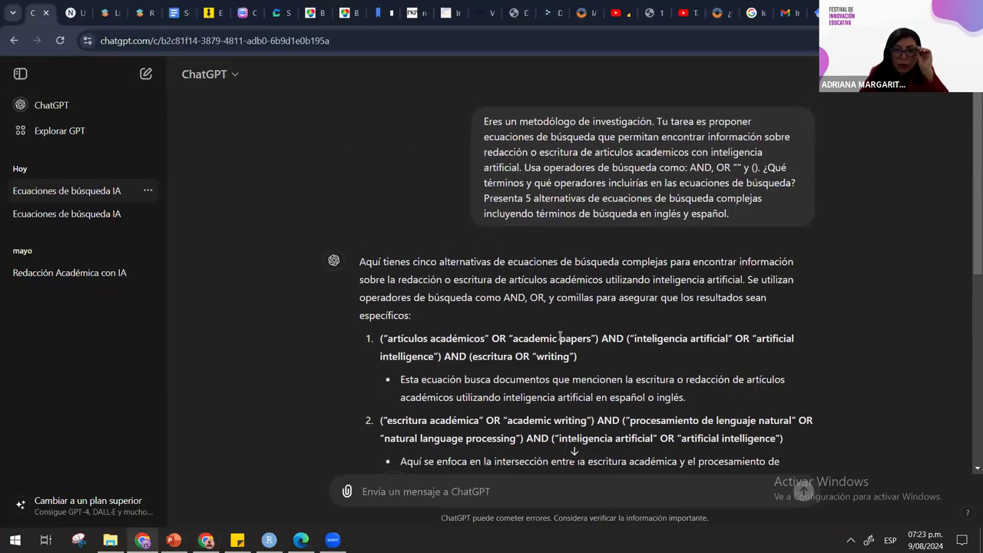
drag(737, 217, 484, 122)
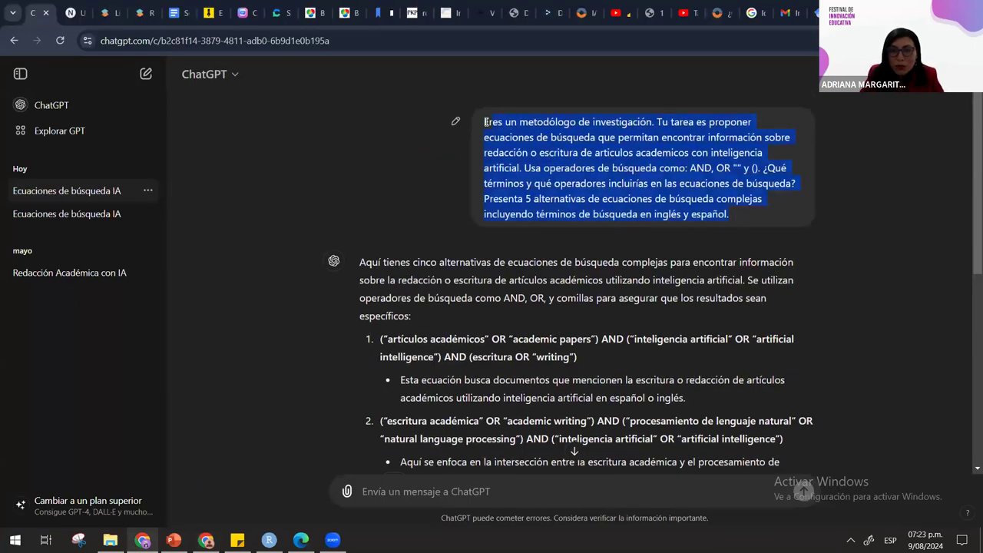
click(478, 125)
drag(553, 127, 713, 202)
key(ctrl+c)
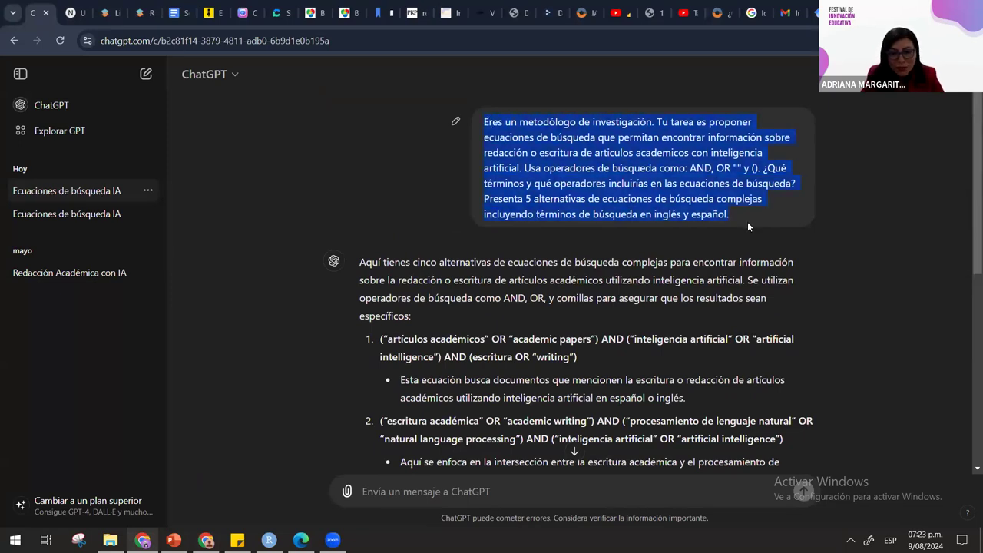
click(55, 110)
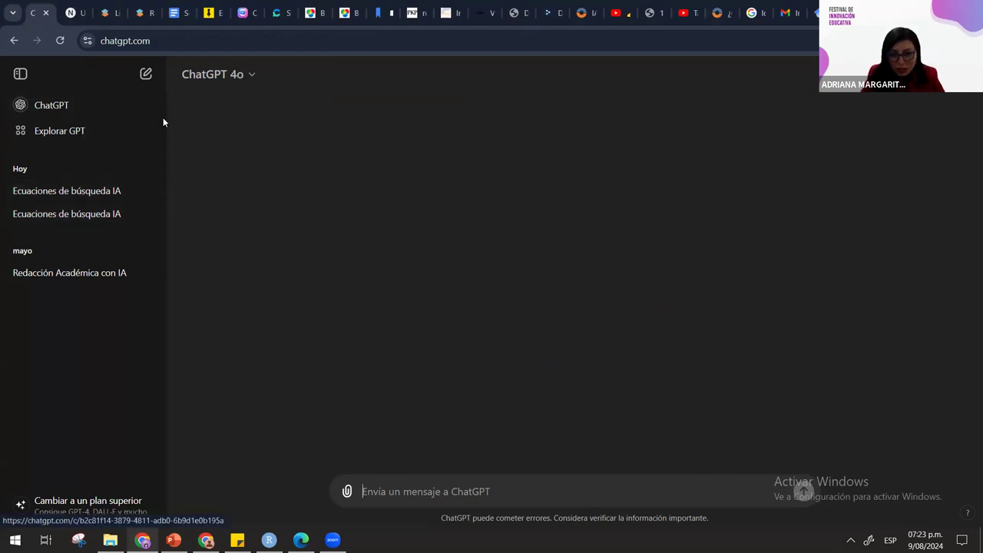
key(ctrl+v)
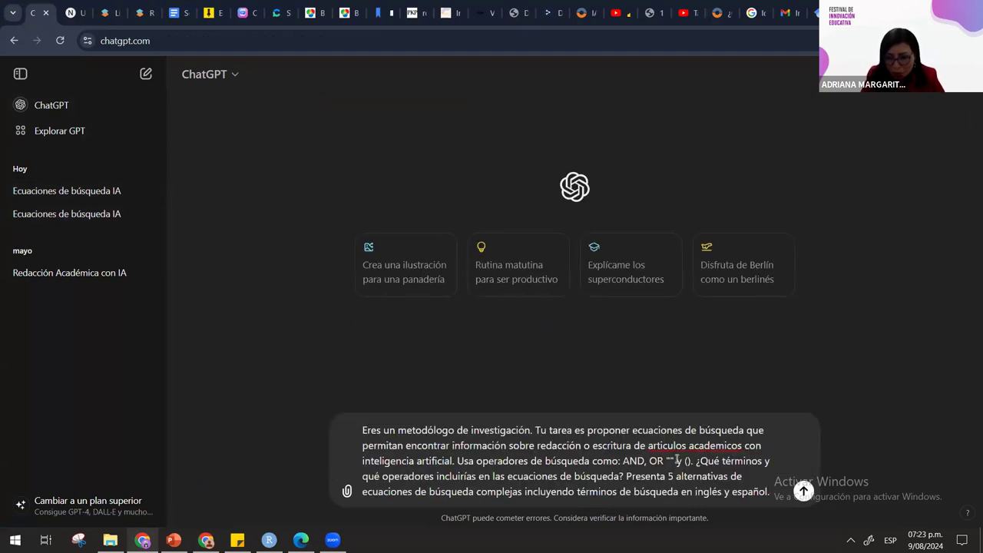
Replace the prompt's topic "redacción o escritura de articulos academicos" with "diagnósticos médicos" and submit it
drag(538, 445, 725, 447)
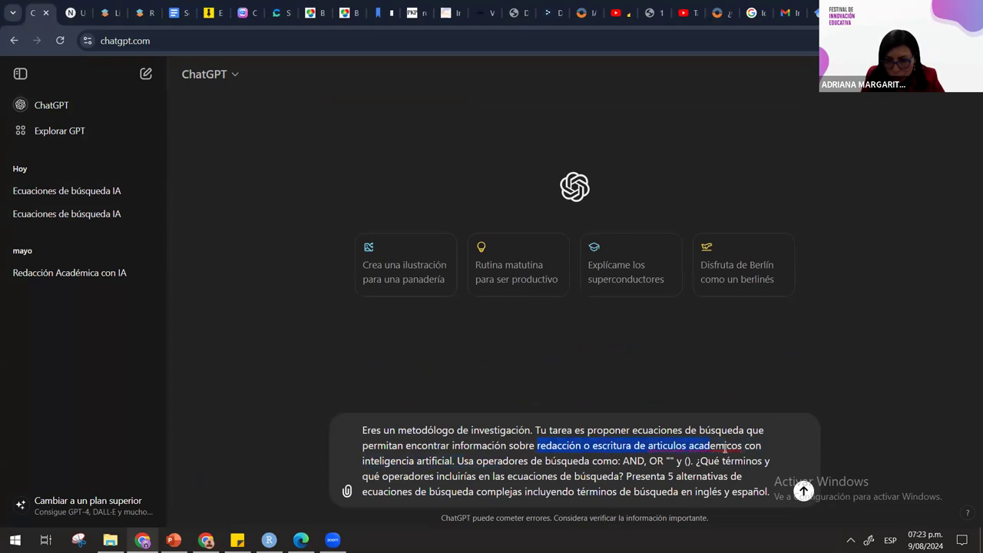
text(dián con inteligen)
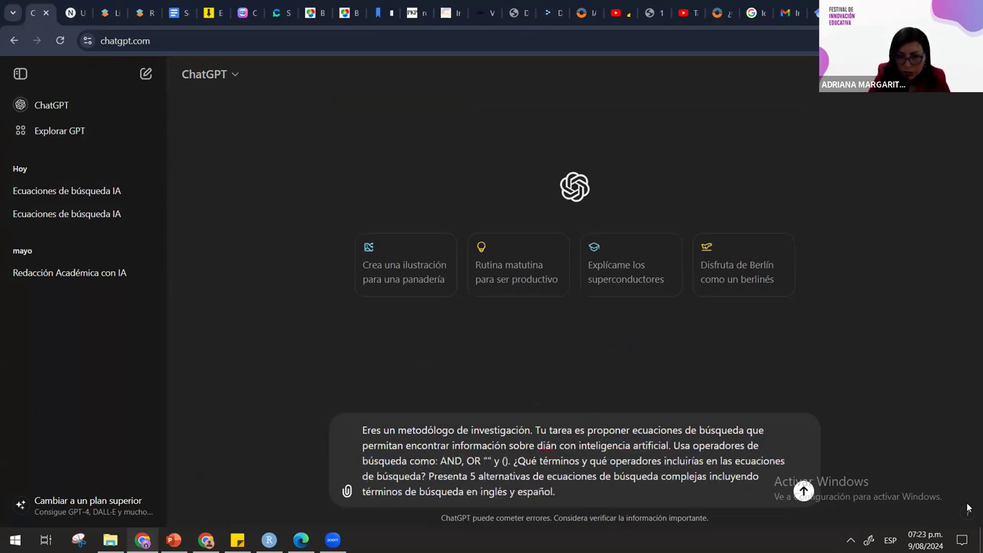
key(BackSpace)
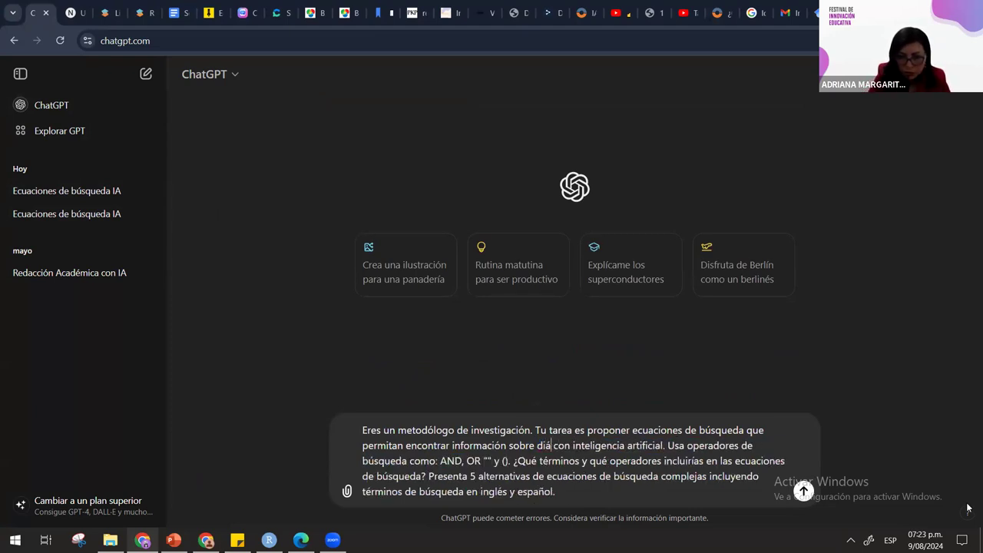
text(gnosticos)
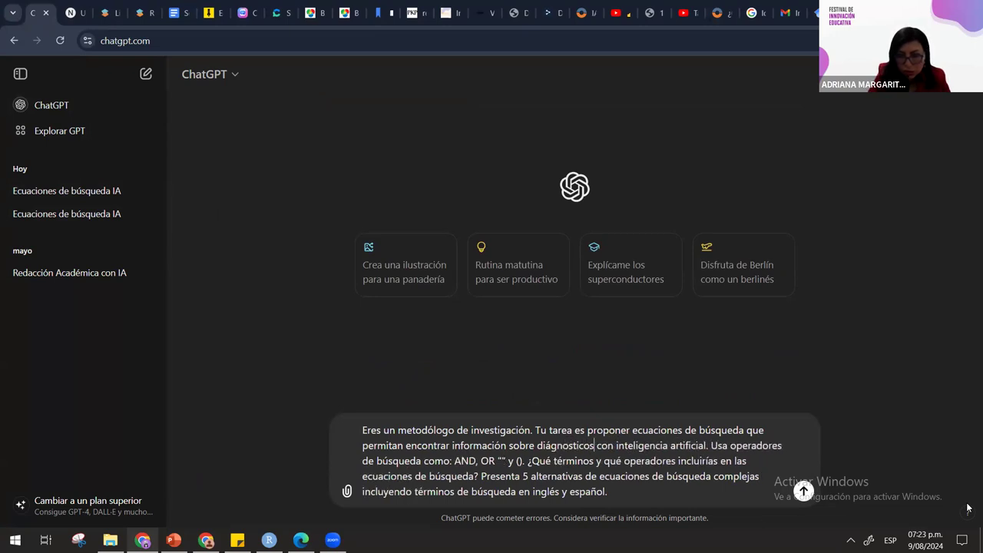
key(BackSpace)
text(a)
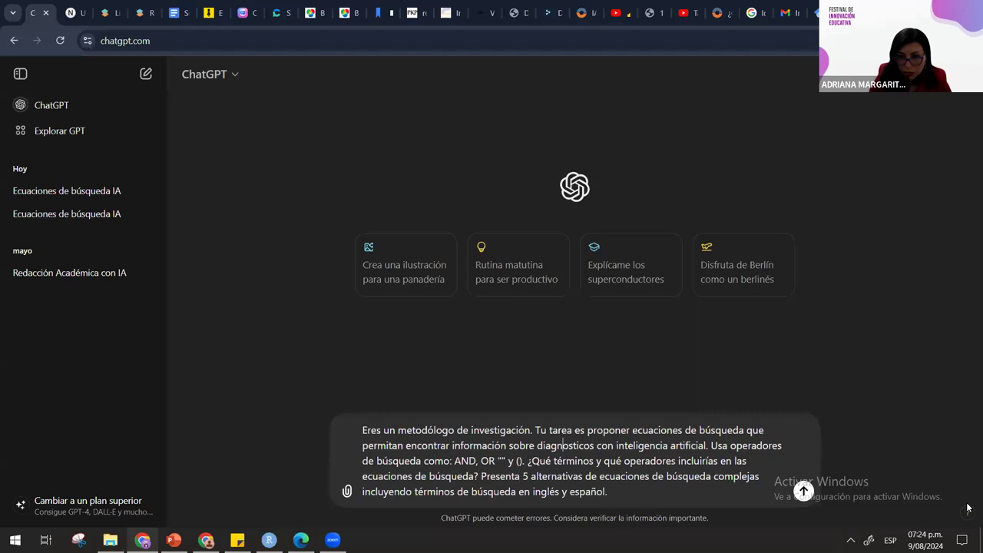
key(BackSpace)
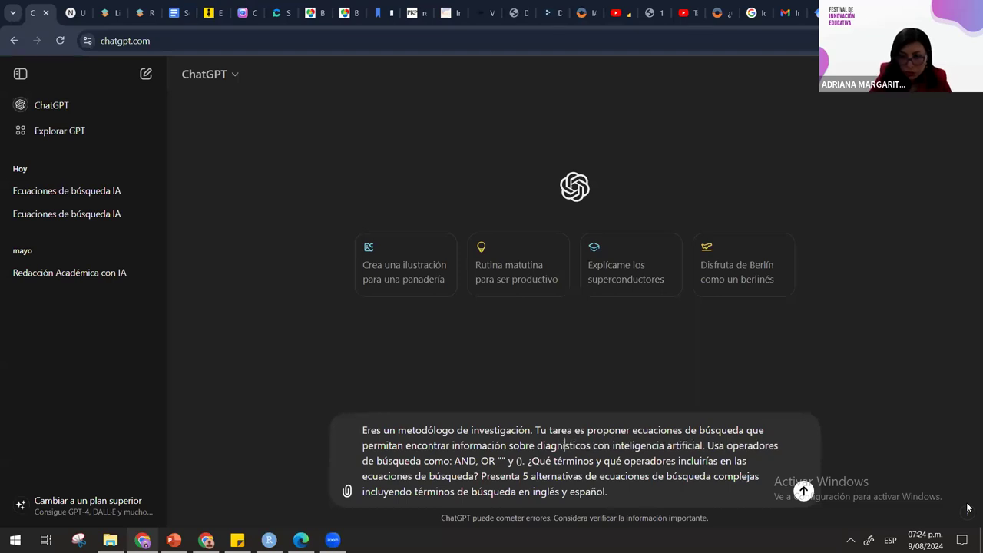
text(ó)
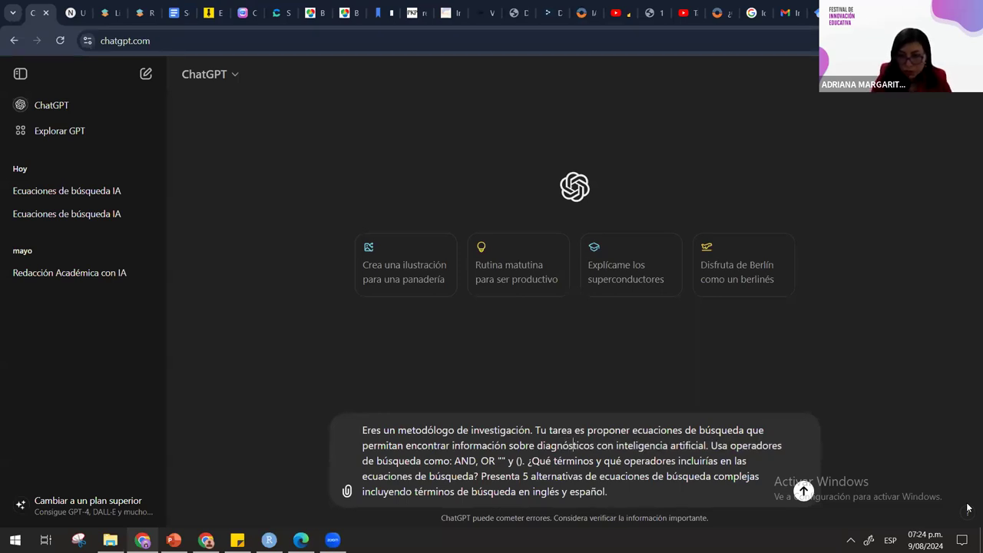
text(mé )
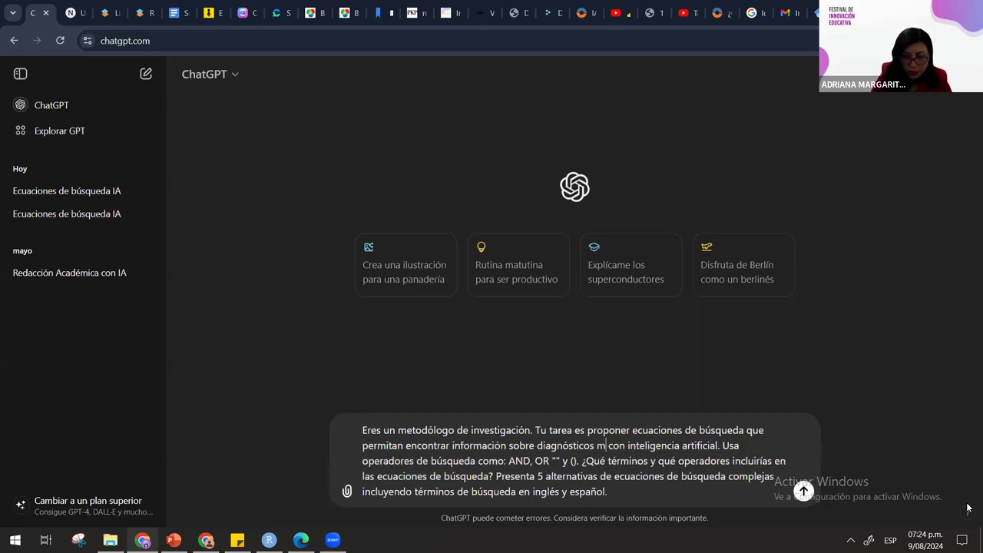
text(dicos)
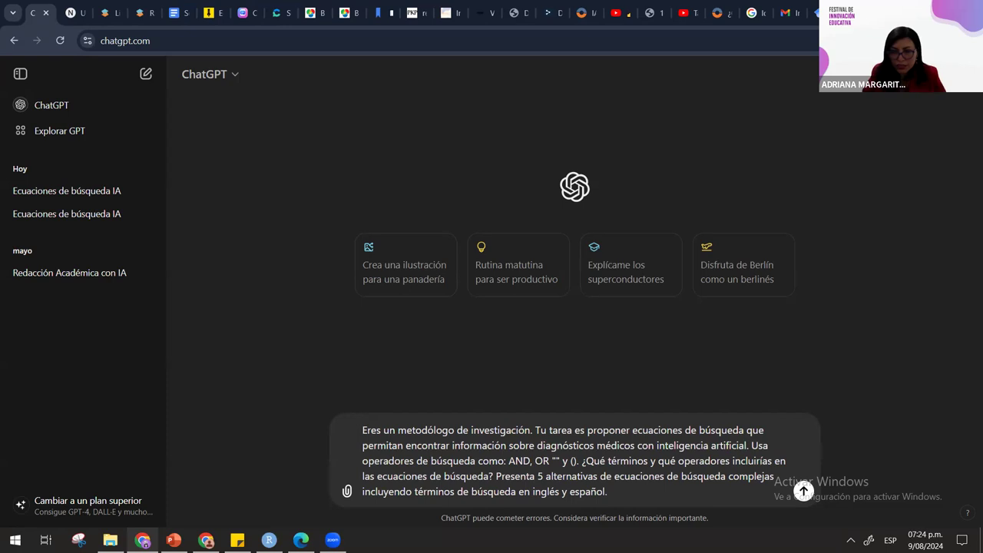
drag(607, 492, 361, 430)
key(Return)
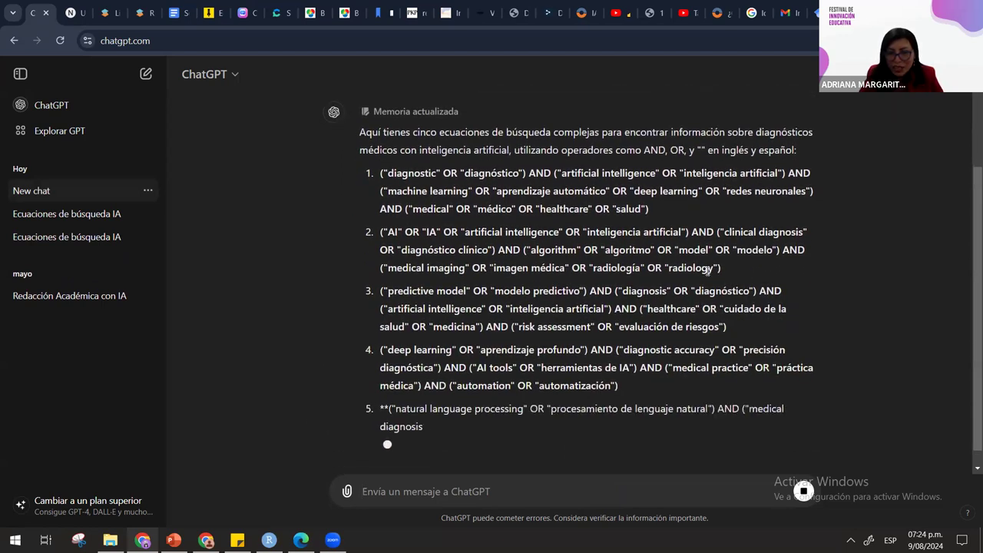
Copy ChatGPT's second search equation, on AI, clinical diagnosis, algorithms and medical imaging, and run it in PubMed's advanced search builder
drag(722, 268, 380, 242)
key(ctrl+c)
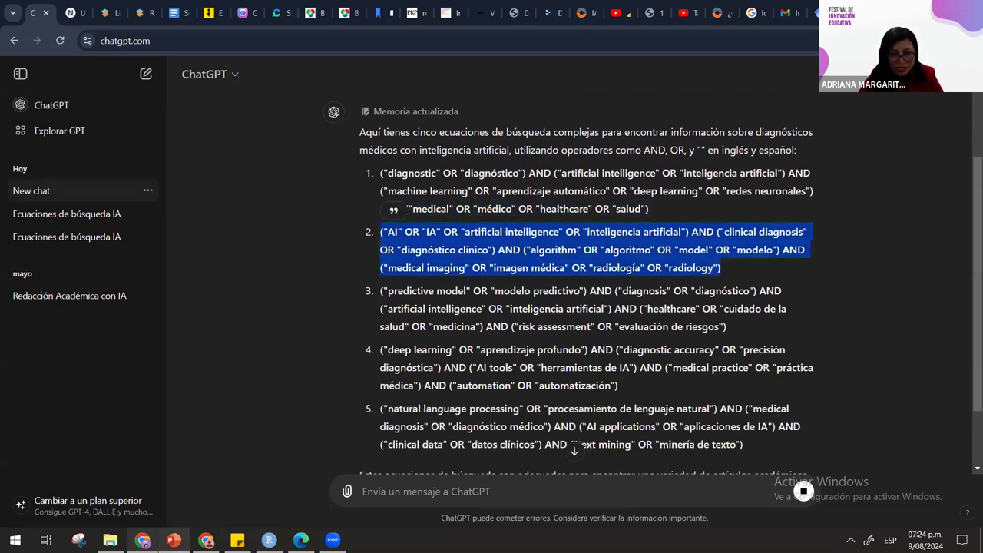
click(206, 540)
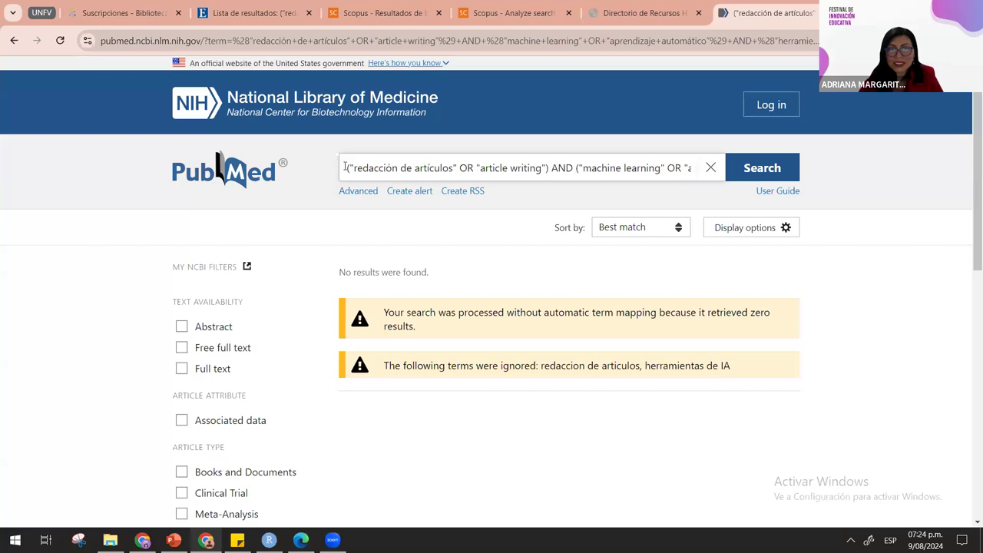
click(13, 41)
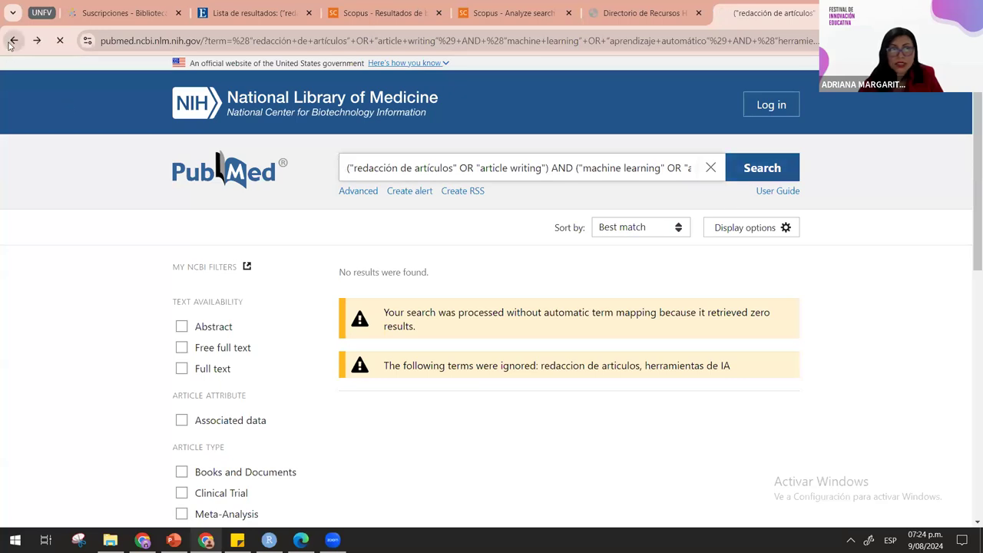
click(214, 340)
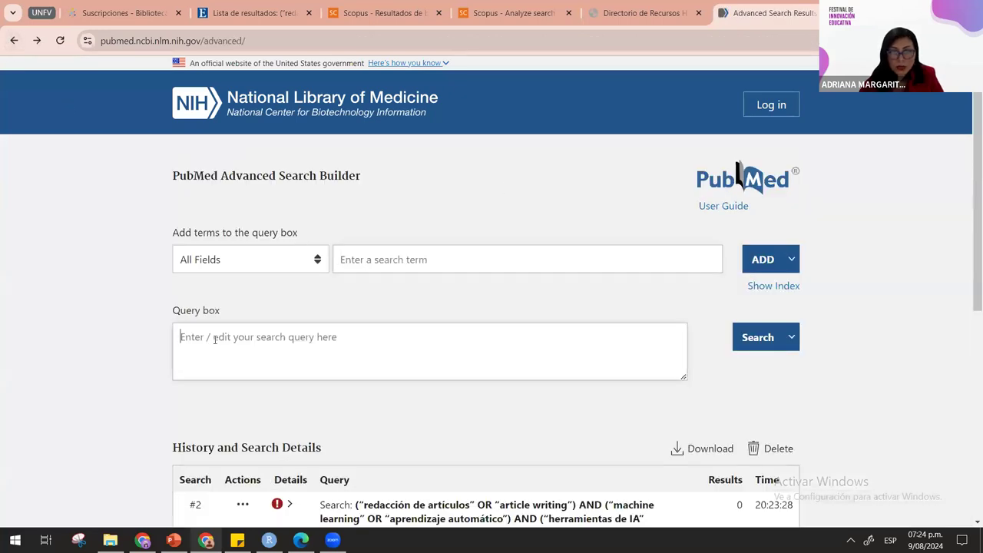
click(13, 41)
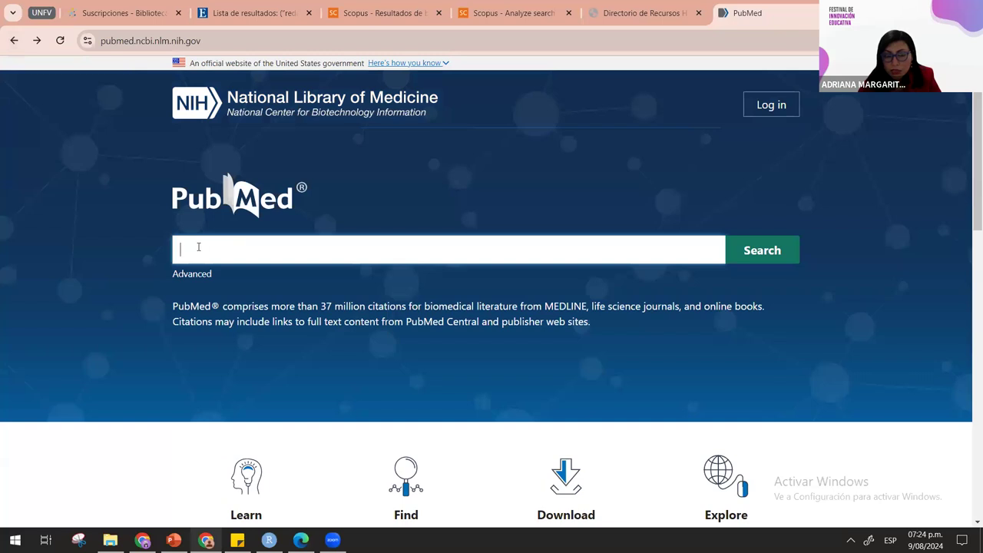
click(193, 275)
click(203, 331)
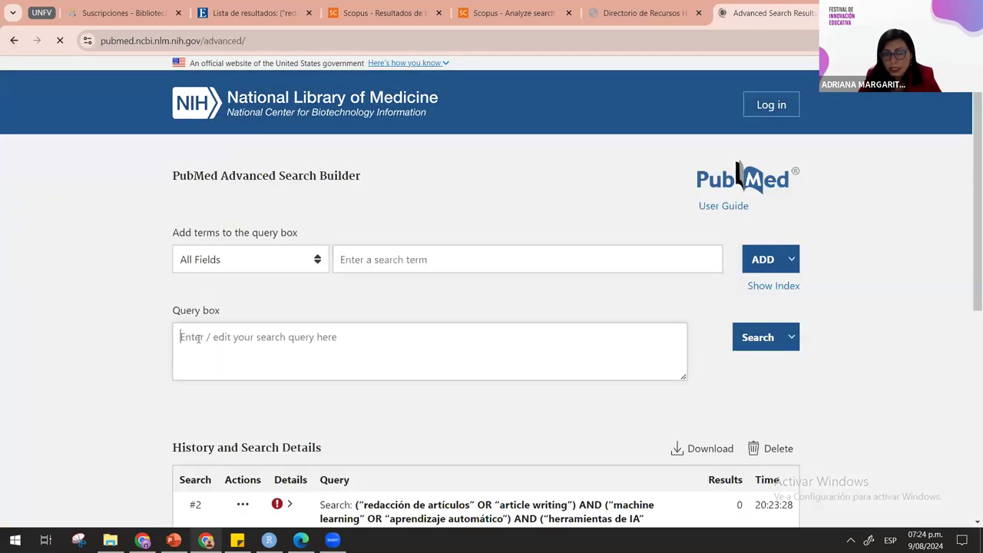
key(ctrl+v)
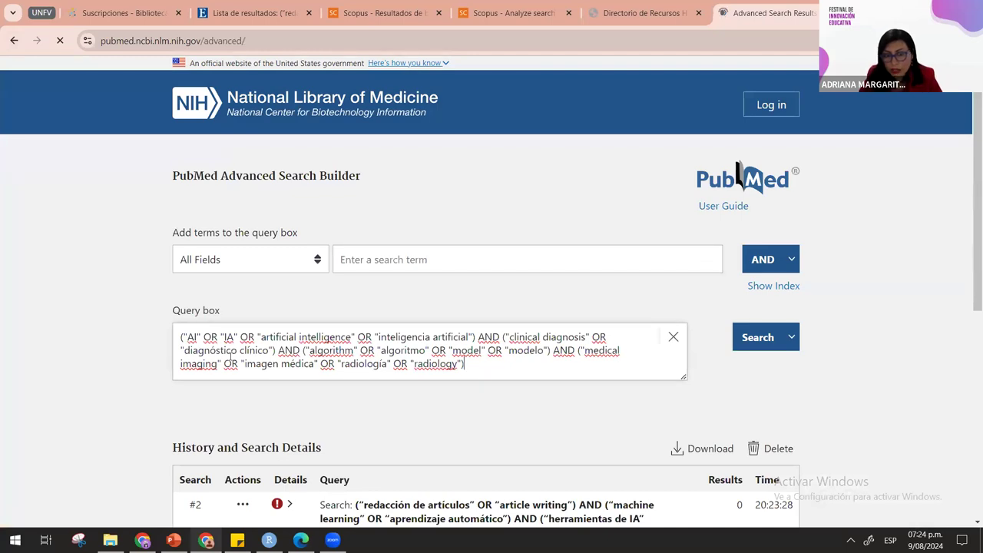
click(749, 339)
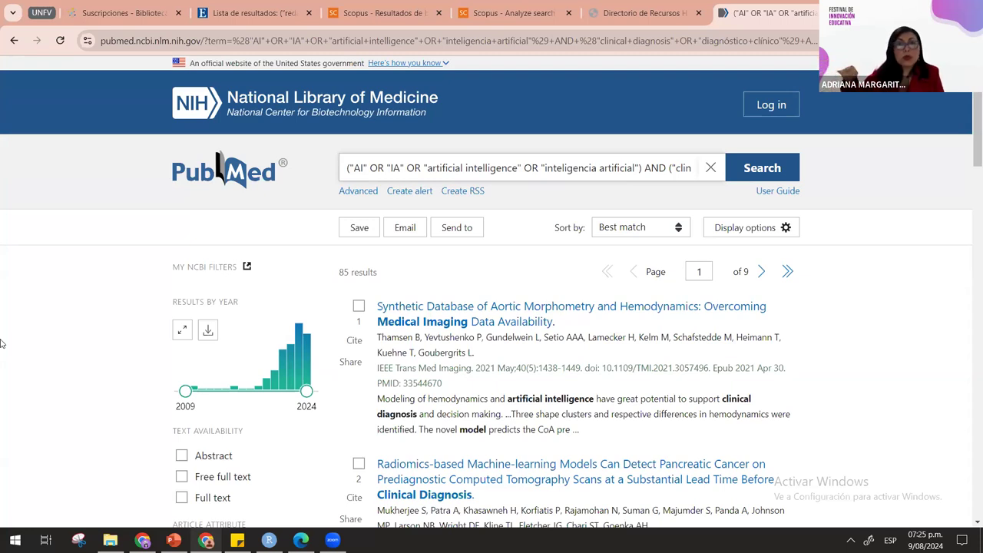
Compare the query on the Scopus results page with the EBSCOhost advanced search form
click(382, 13)
scroll(379, 164, up, 5)
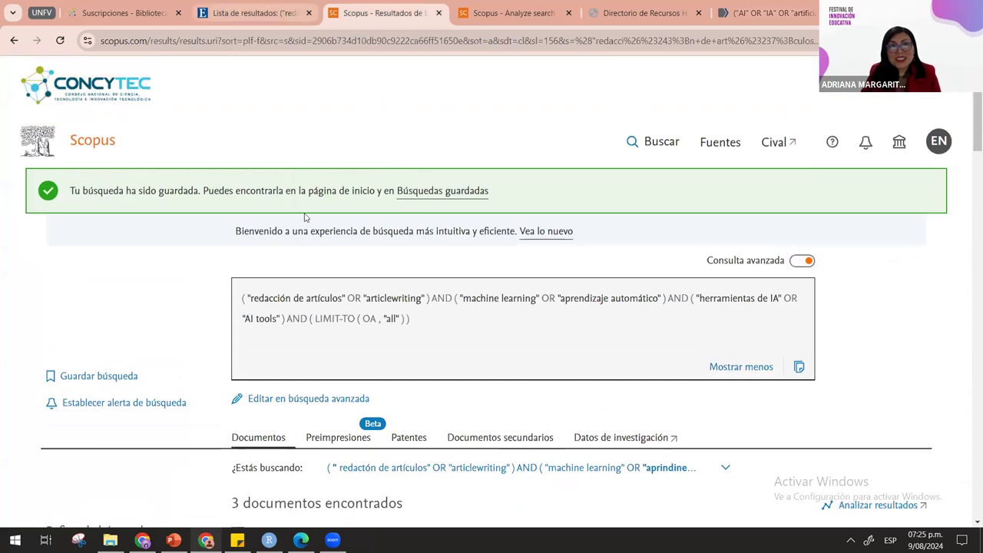
click(249, 13)
click(240, 175)
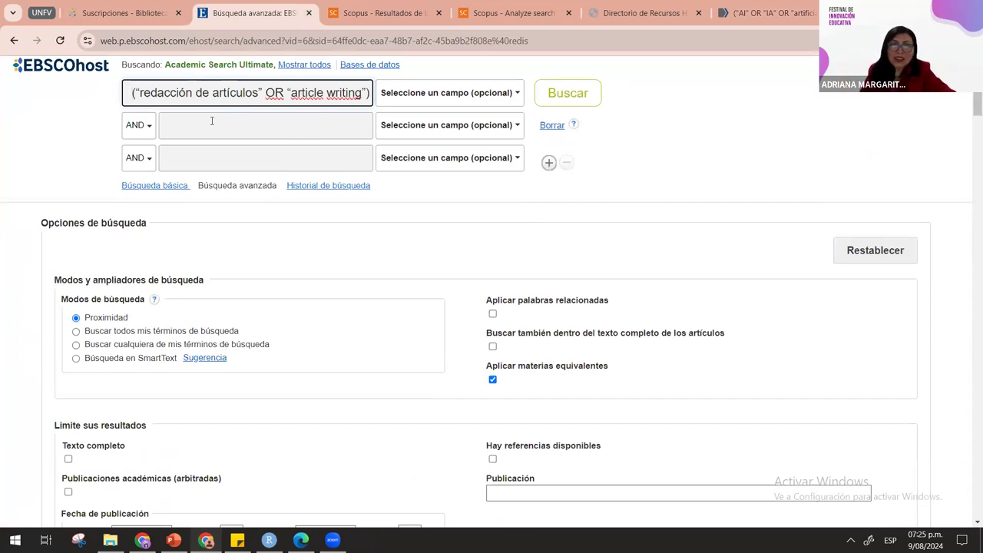
click(358, 9)
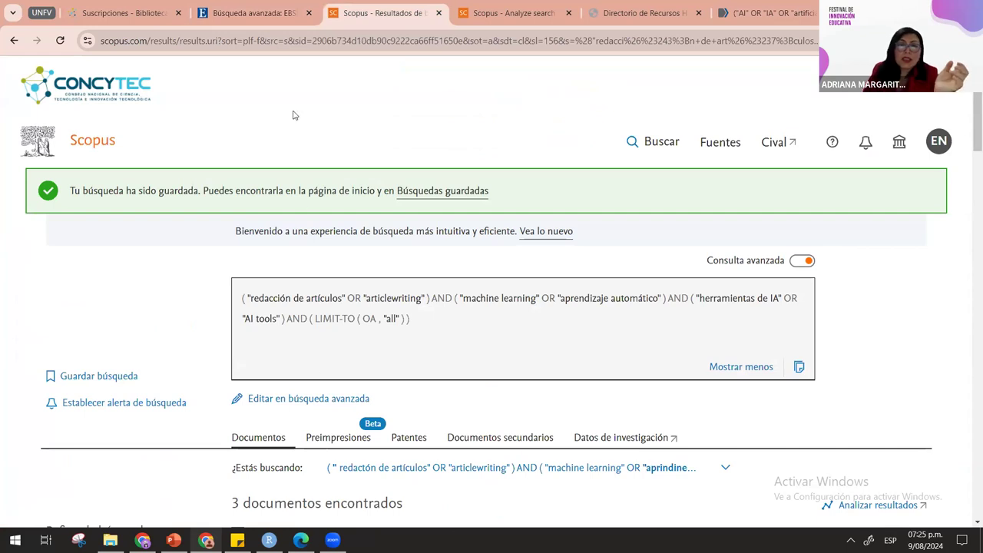
click(254, 13)
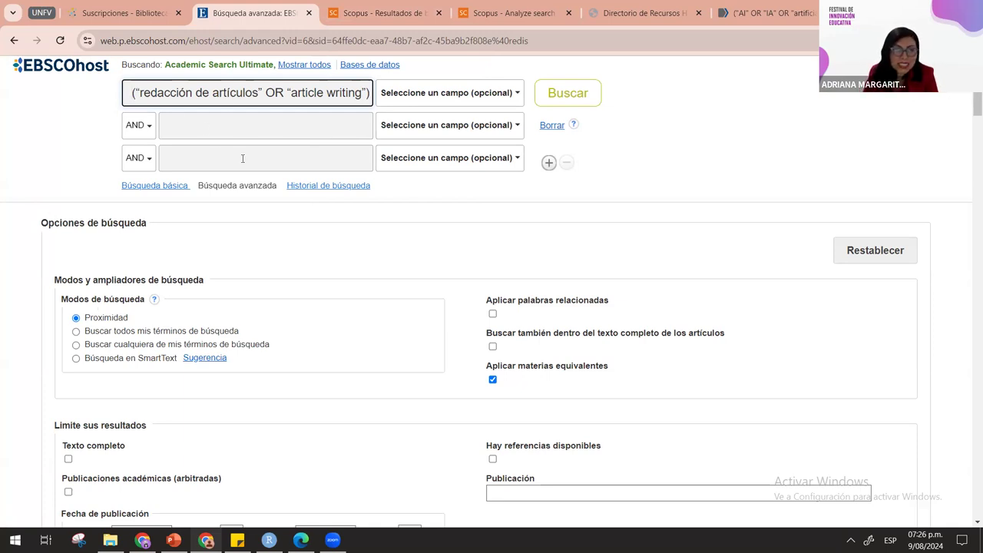
Look through the databases on the Biblioteca Virtual subscriptions page, from DynaMed and EBSCO to Scopus, and return to the PubMed results
click(123, 13)
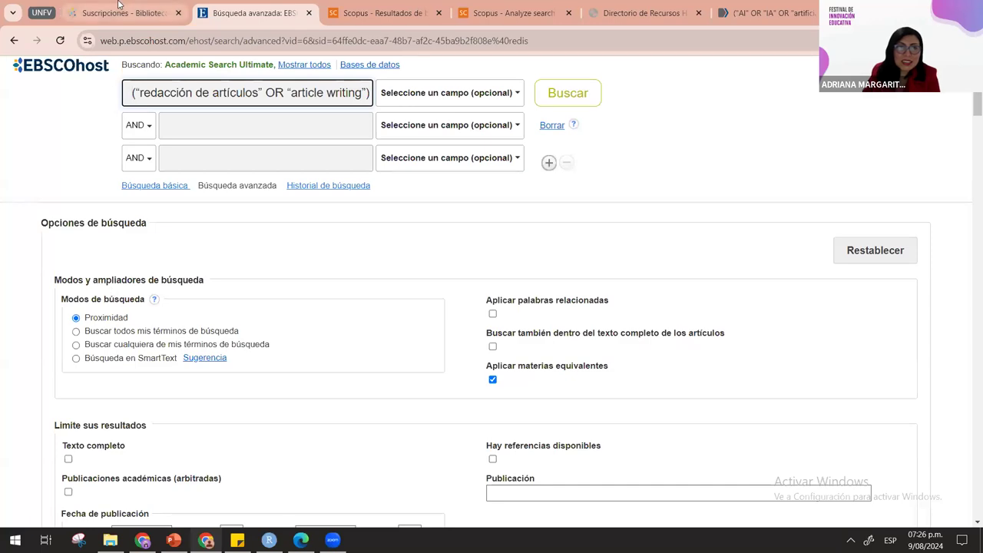
scroll(398, 411, up, 3)
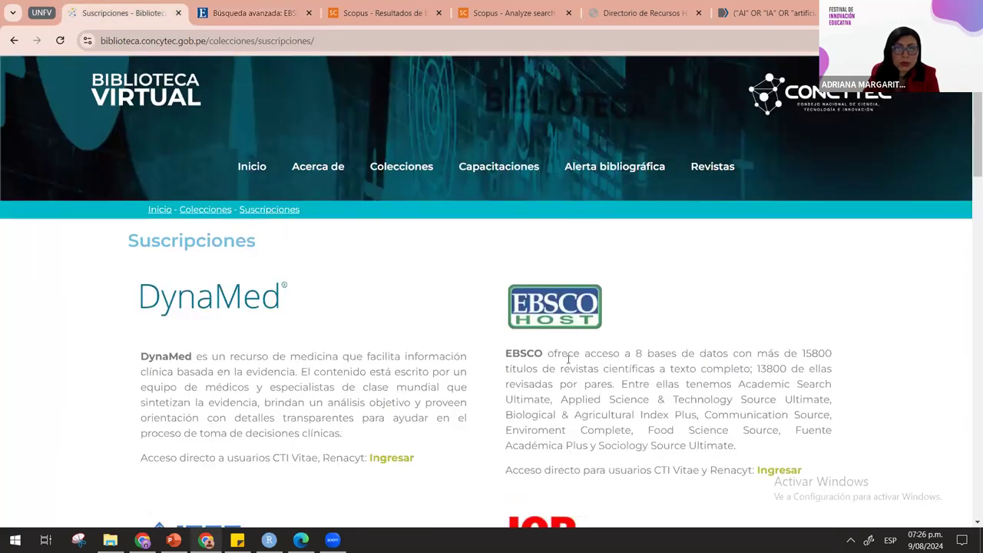
scroll(397, 411, down, 2)
scroll(354, 459, down, 8)
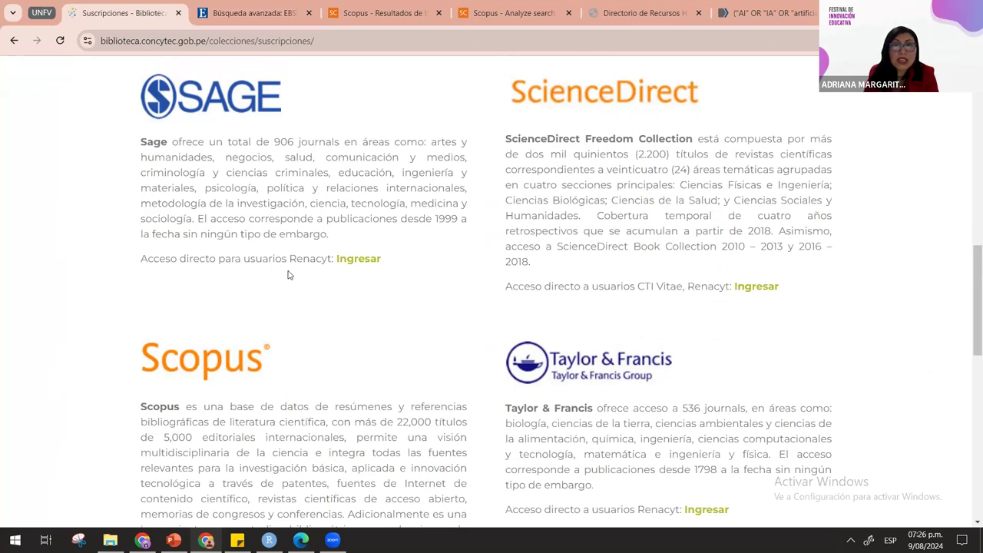
scroll(225, 270, down, 2)
scroll(281, 378, up, 6)
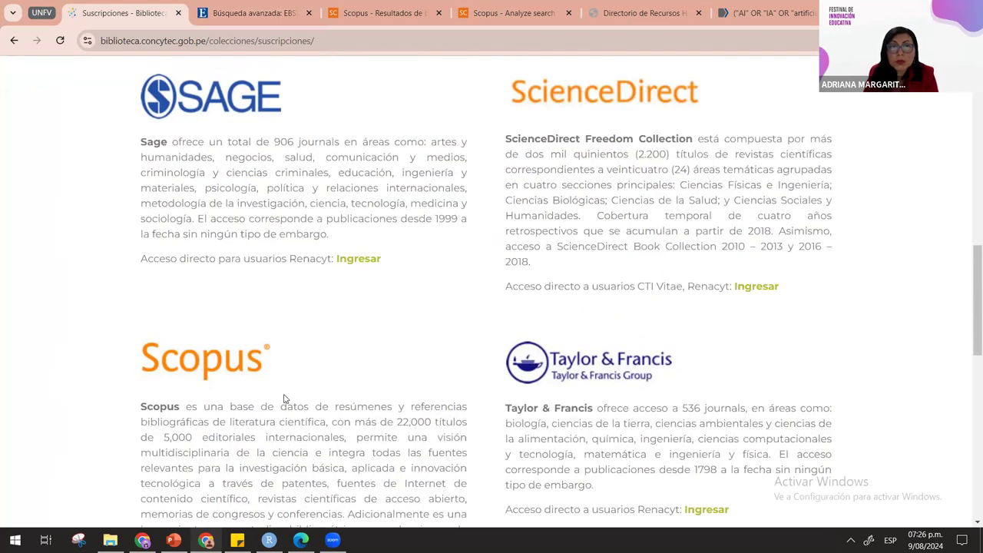
scroll(633, 407, up, 8)
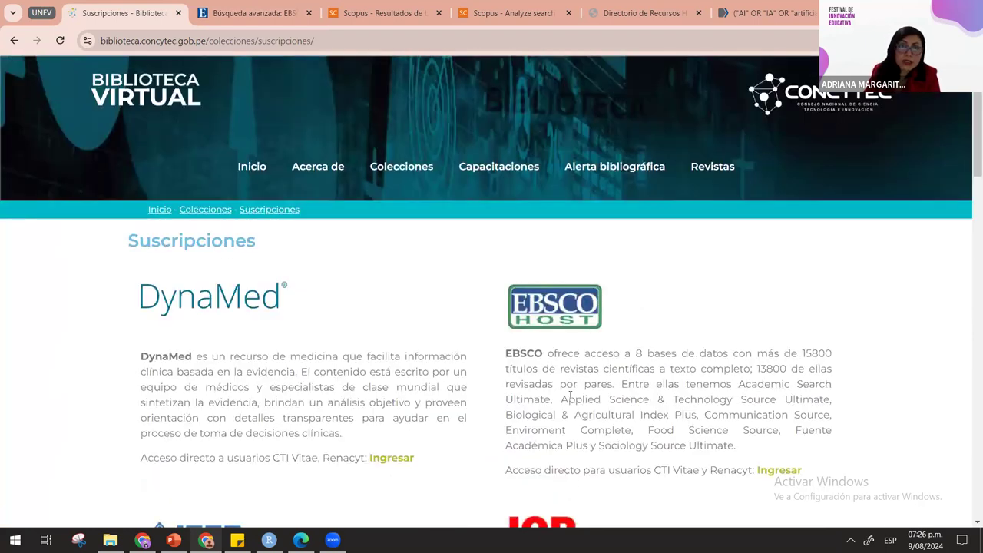
drag(266, 457, 312, 458)
click(309, 458)
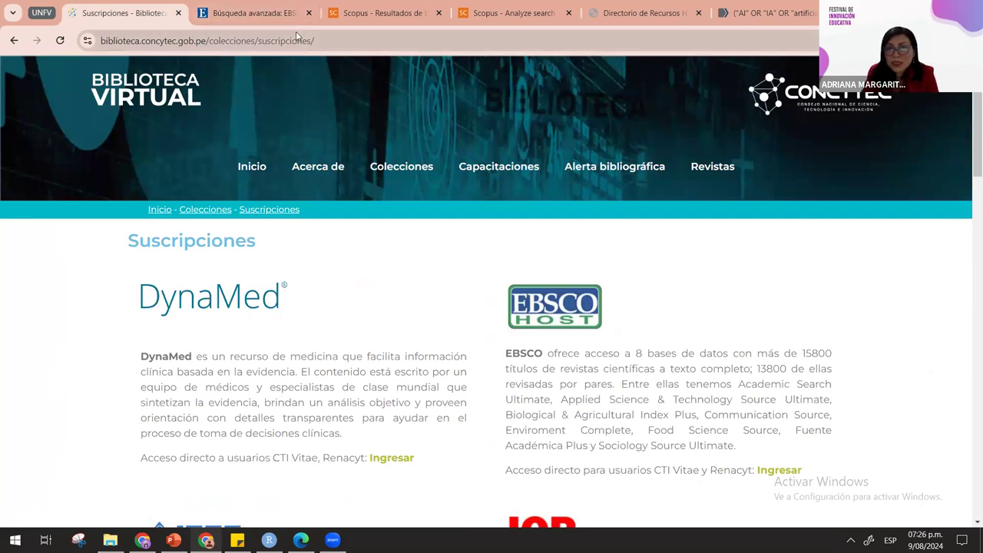
click(768, 13)
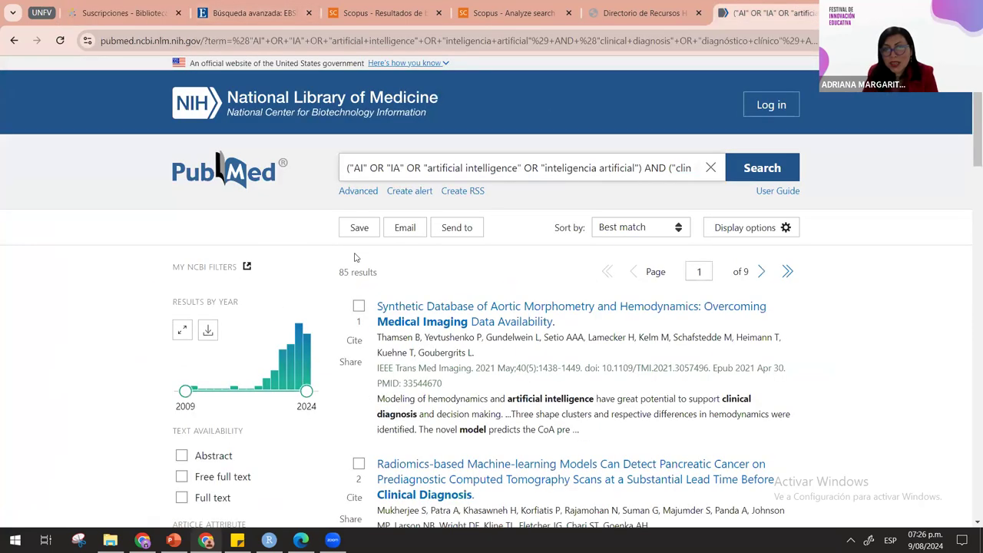